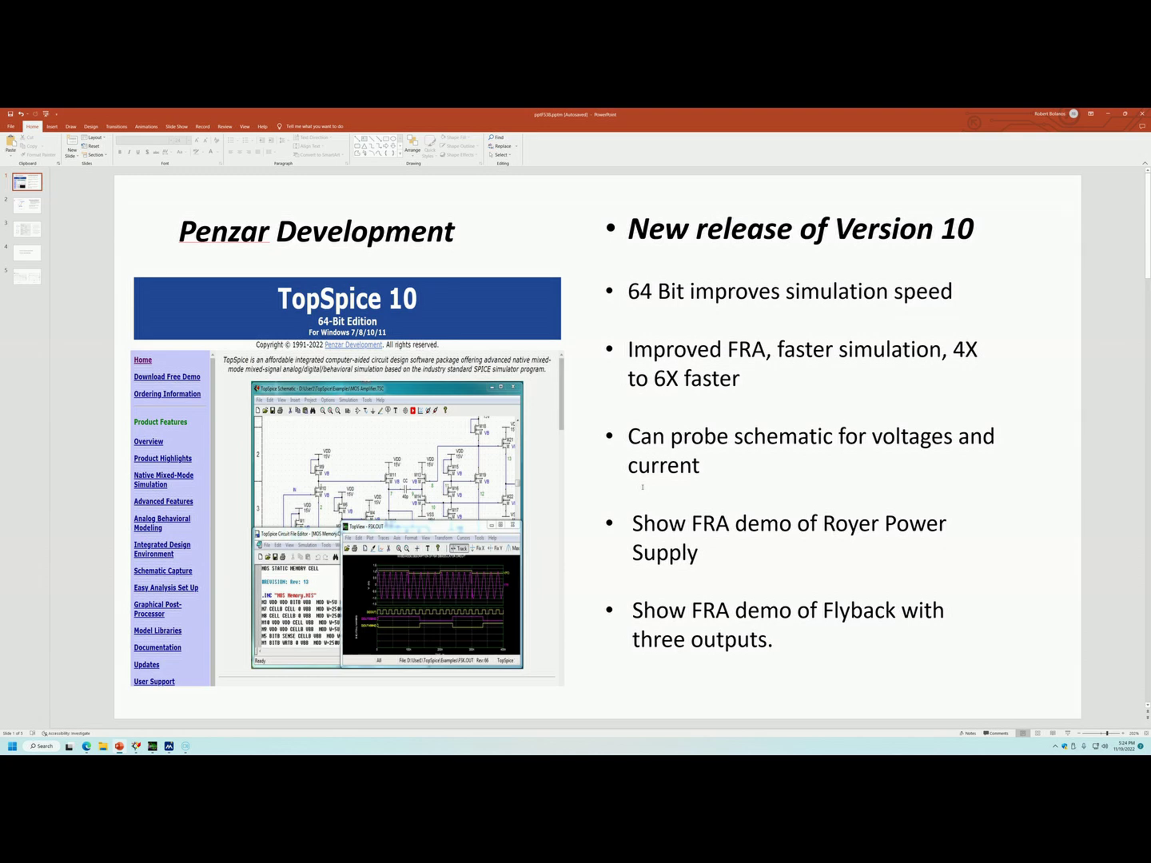
- Advance to slide 2, the simulation plot marking steady state at TSS = 15ms
{"action": "key", "text": "Page_Down"}
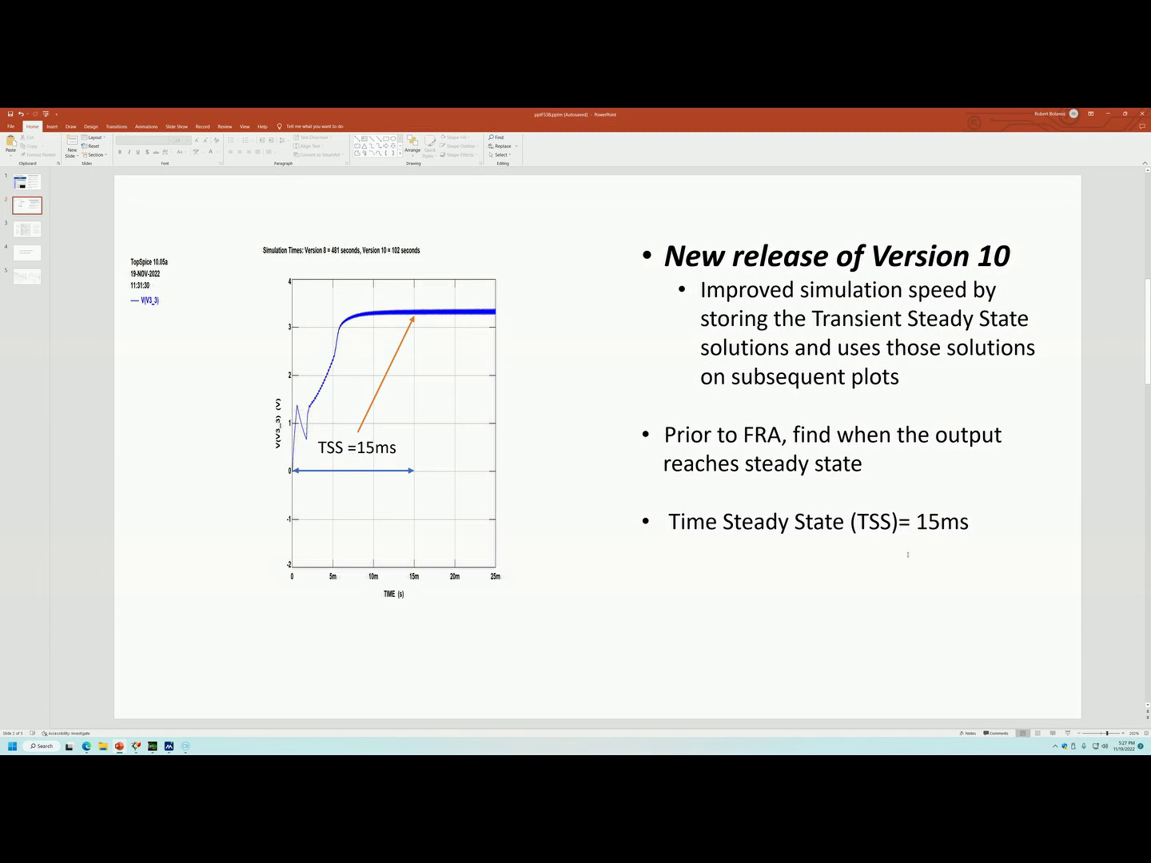
- Move to slide 3 with the FRA Setup screenshot, OUT and IN nodes, and six bullets
{"action": "scroll", "coordinate": [909, 554], "scroll_direction": "down", "scroll_amount": 1}
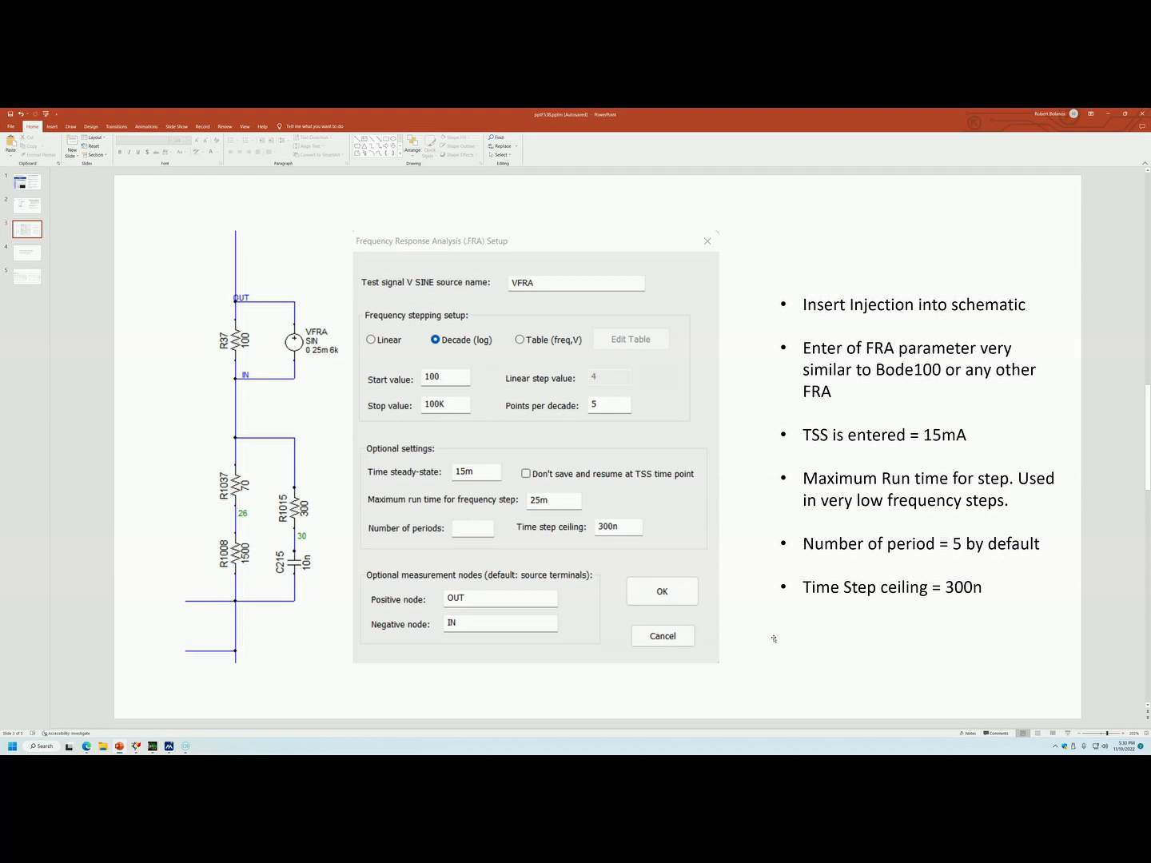
- Advance to slide 4 listing the multiple-output Flyback and high-voltage Royer goals
{"action": "scroll", "coordinate": [774, 638], "scroll_direction": "down", "scroll_amount": 1}
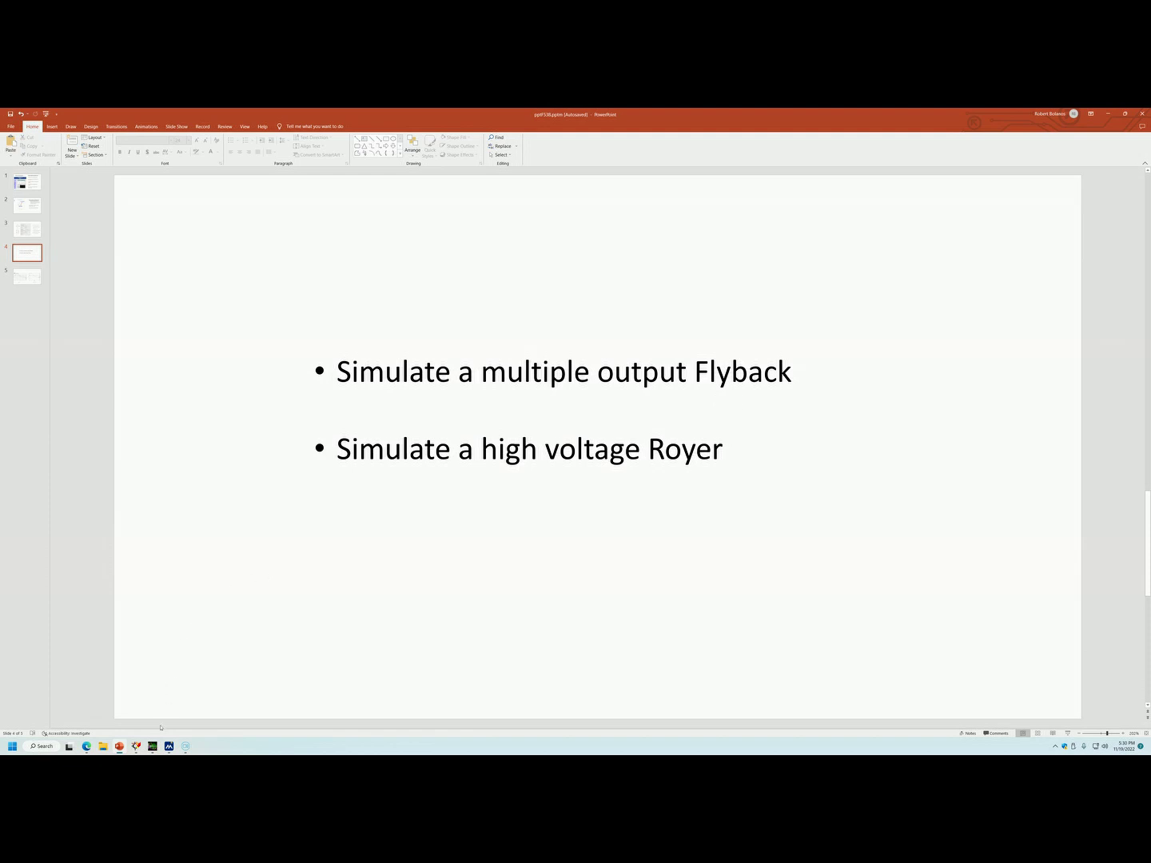
{"action": "left_click", "coordinate": [136, 747]}
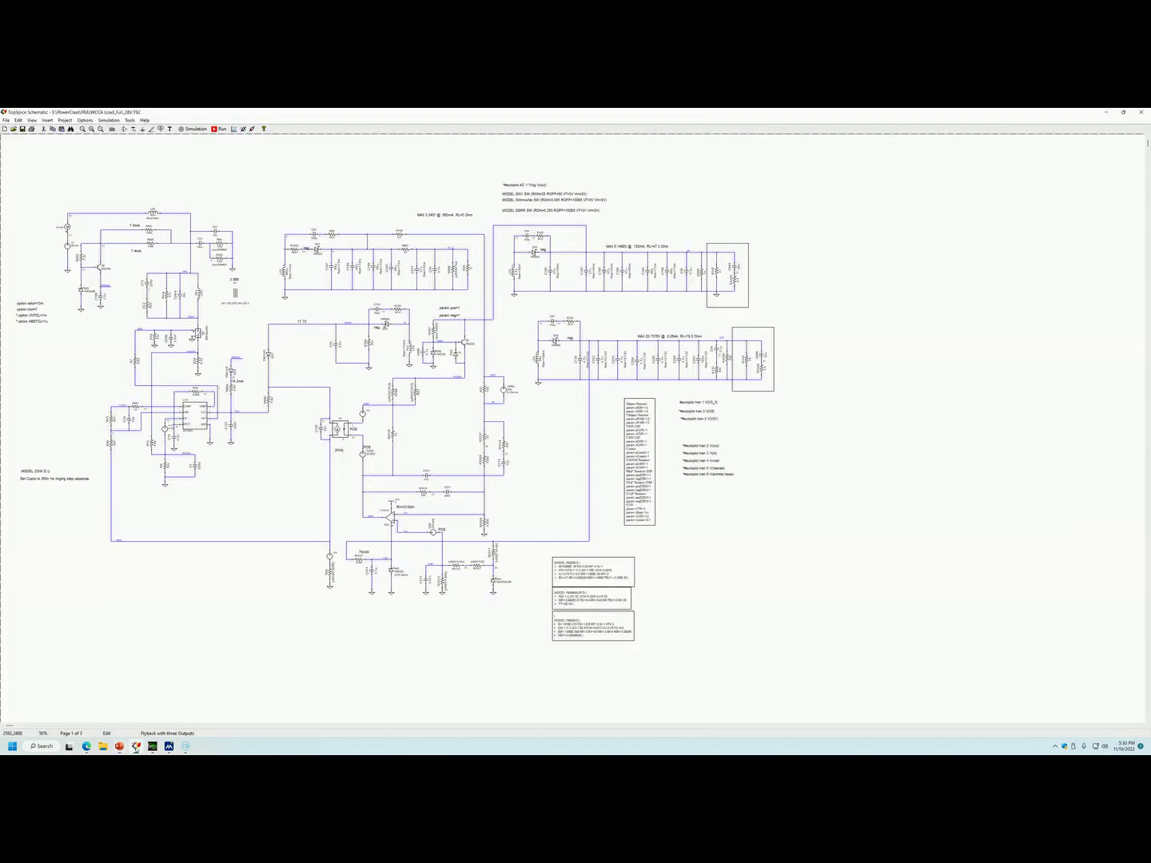
{"action": "left_click", "coordinate": [593, 600]}
{"action": "scroll", "coordinate": [592, 601], "scroll_direction": "up", "scroll_amount": 2}
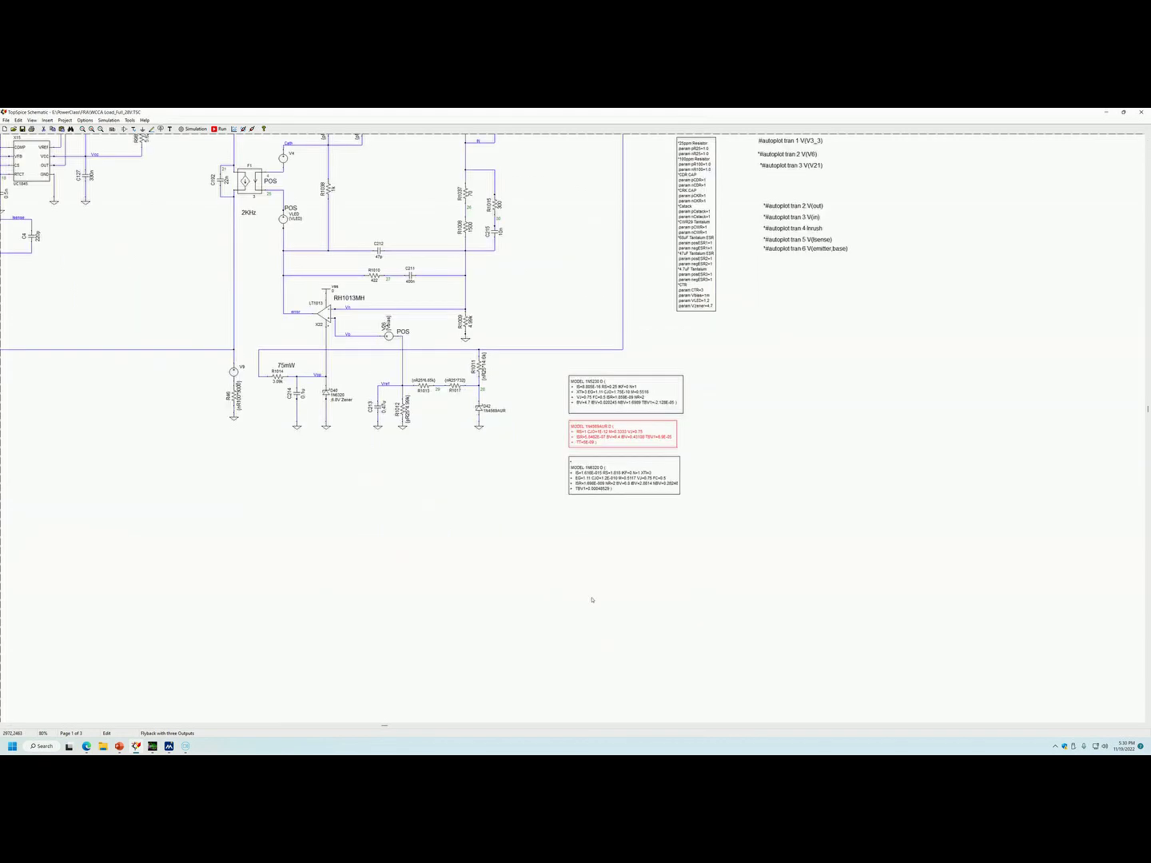
{"action": "scroll", "coordinate": [591, 602], "scroll_direction": "down", "scroll_amount": 3}
{"action": "scroll", "coordinate": [592, 601], "scroll_direction": "up", "scroll_amount": 3}
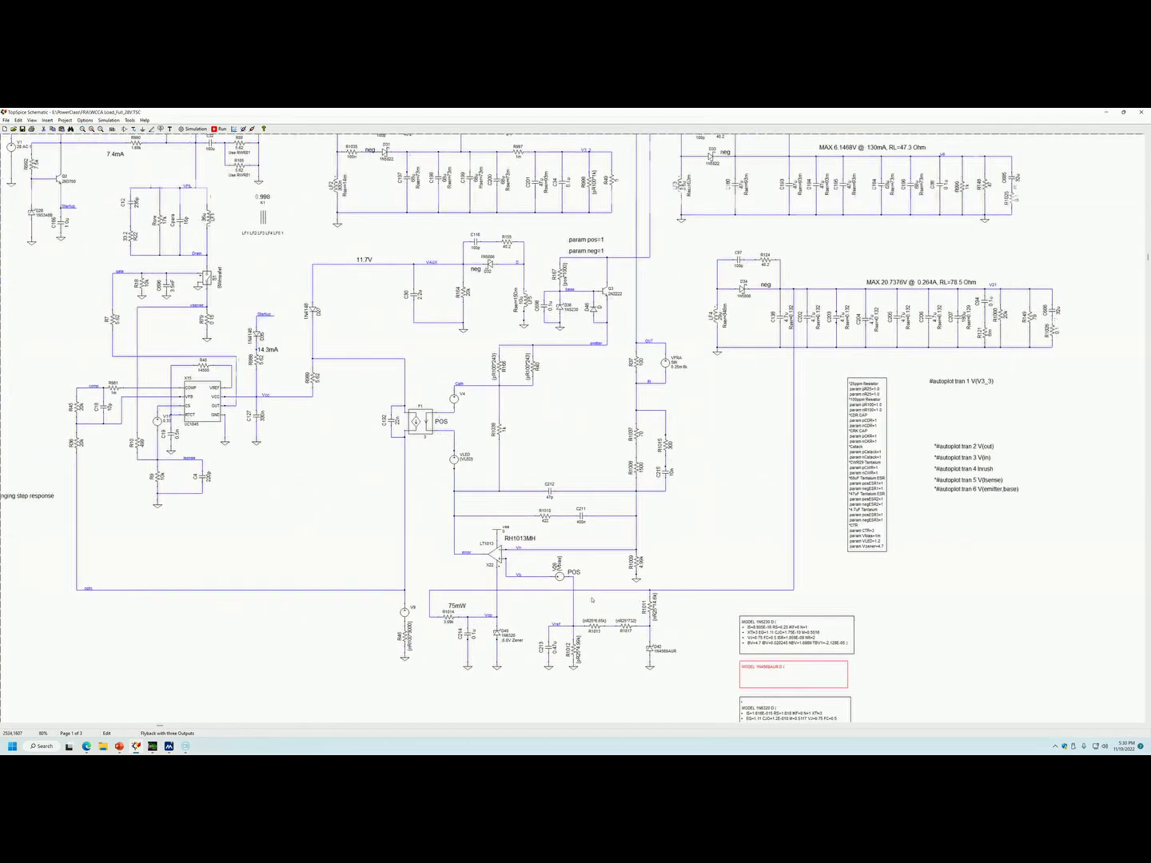
{"action": "scroll", "coordinate": [591, 600], "scroll_direction": "up", "scroll_amount": 3}
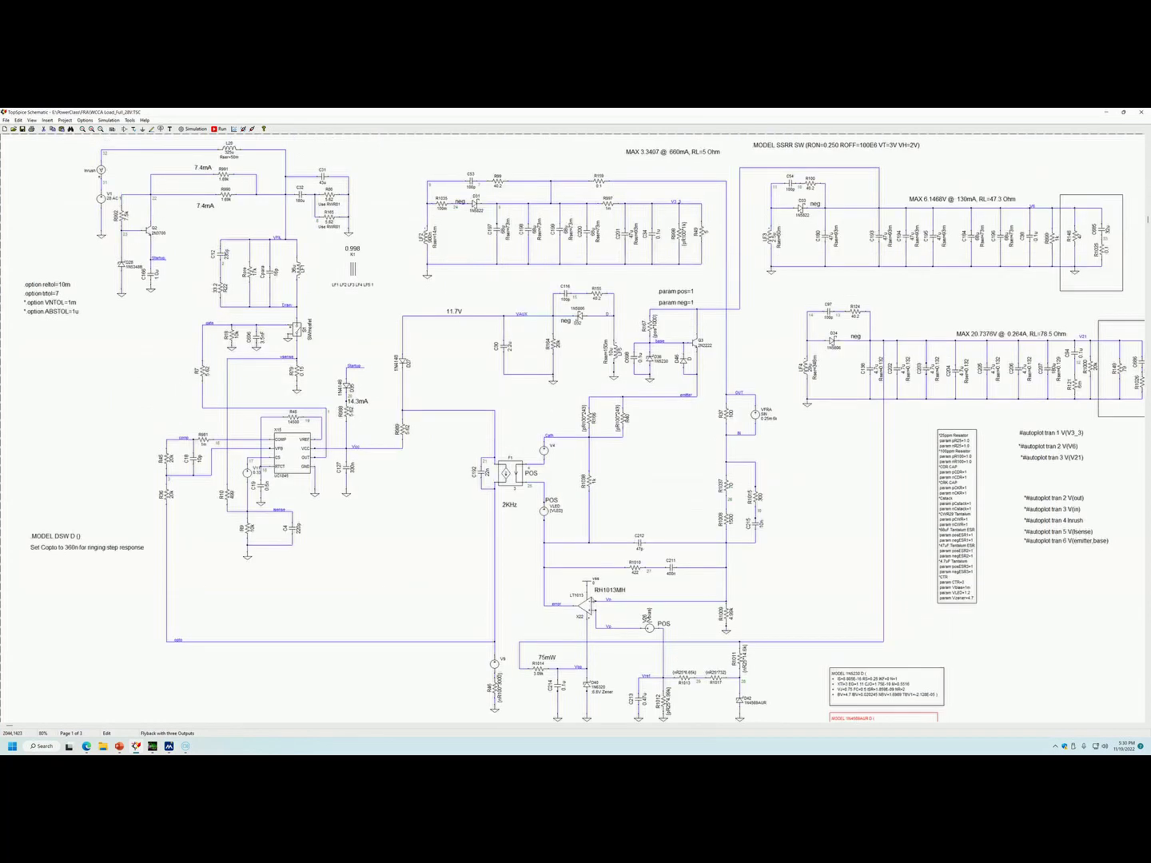
{"action": "scroll", "coordinate": [592, 600], "scroll_direction": "right", "scroll_amount": 1}
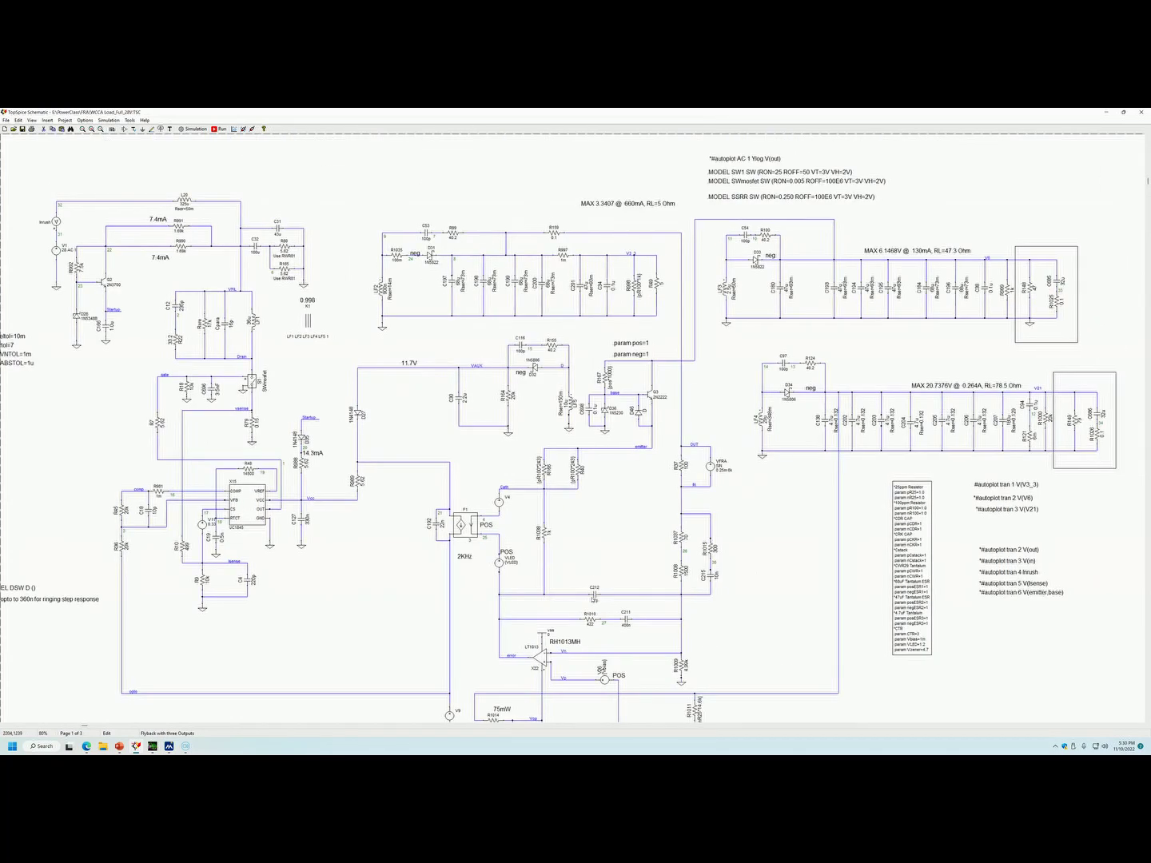
{"action": "scroll", "coordinate": [592, 599], "scroll_direction": "down", "scroll_amount": 1}
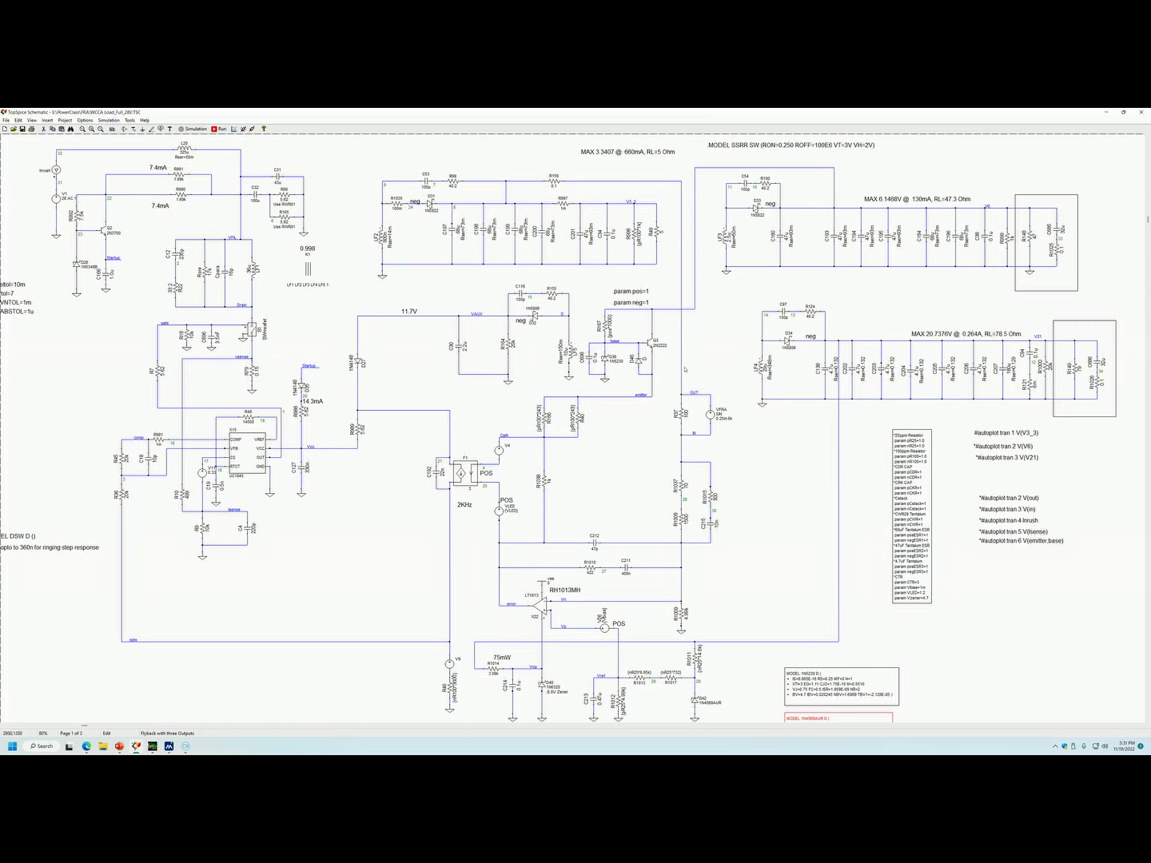
{"action": "scroll", "coordinate": [560, 429], "scroll_direction": "down", "scroll_amount": 2}
{"action": "scroll", "coordinate": [685, 369], "scroll_direction": "up", "scroll_amount": 1}
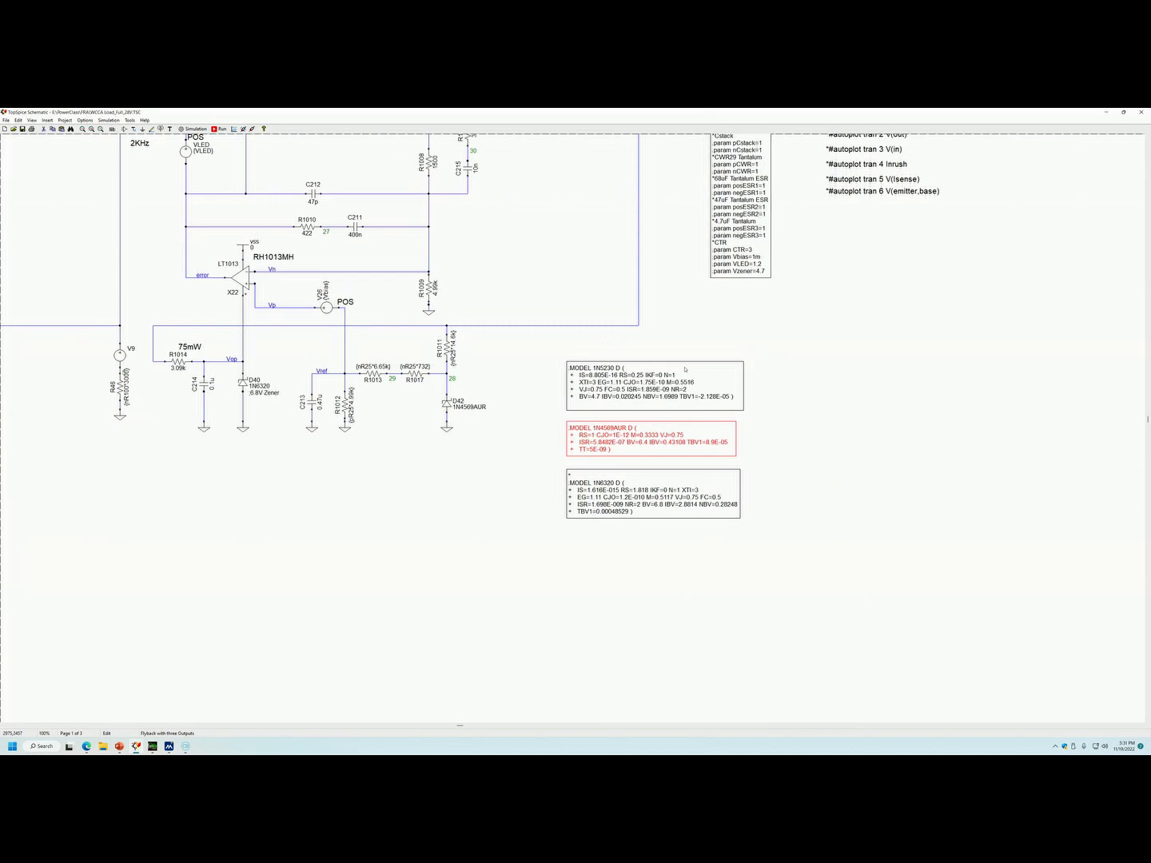
{"action": "scroll", "coordinate": [685, 370], "scroll_direction": "up", "scroll_amount": 10}
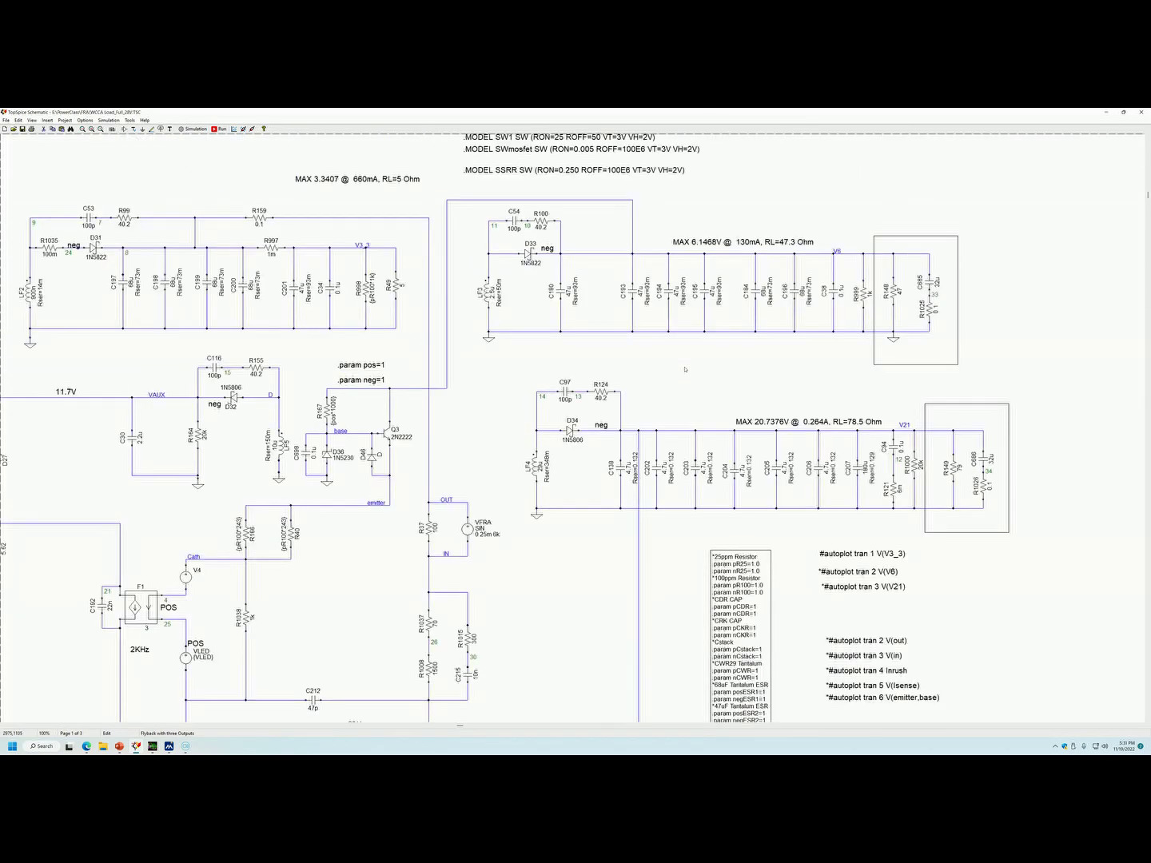
{"action": "scroll", "coordinate": [685, 370], "scroll_direction": "left", "scroll_amount": 4}
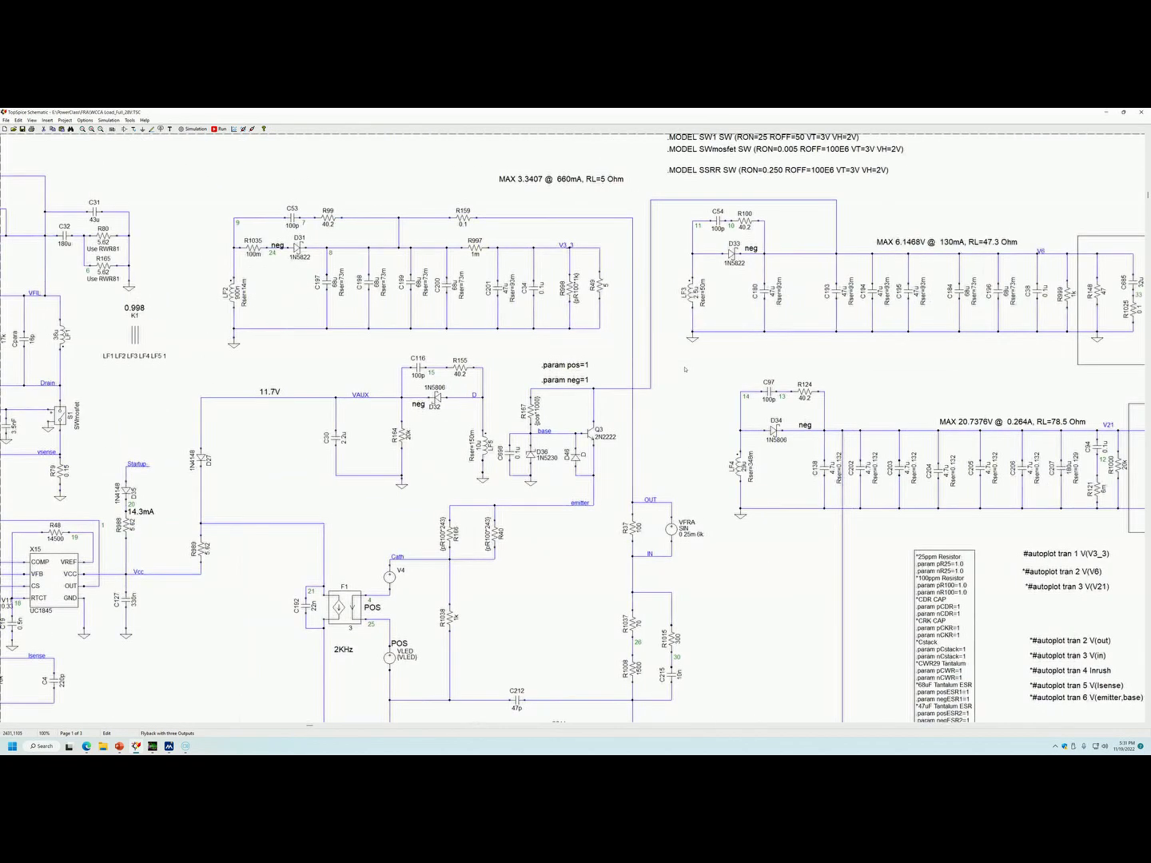
{"action": "scroll", "coordinate": [685, 369], "scroll_direction": "down", "scroll_amount": 3}
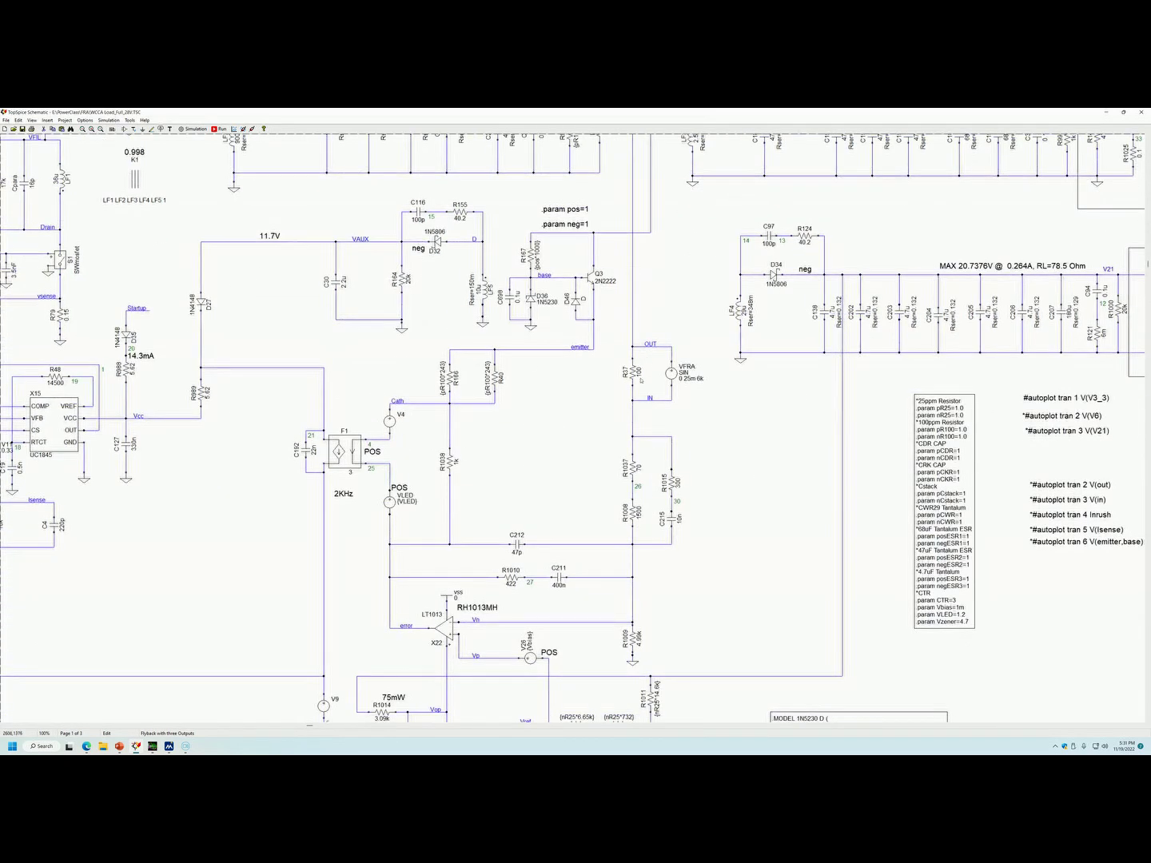
{"action": "scroll", "coordinate": [678, 465], "scroll_direction": "down", "scroll_amount": 2}
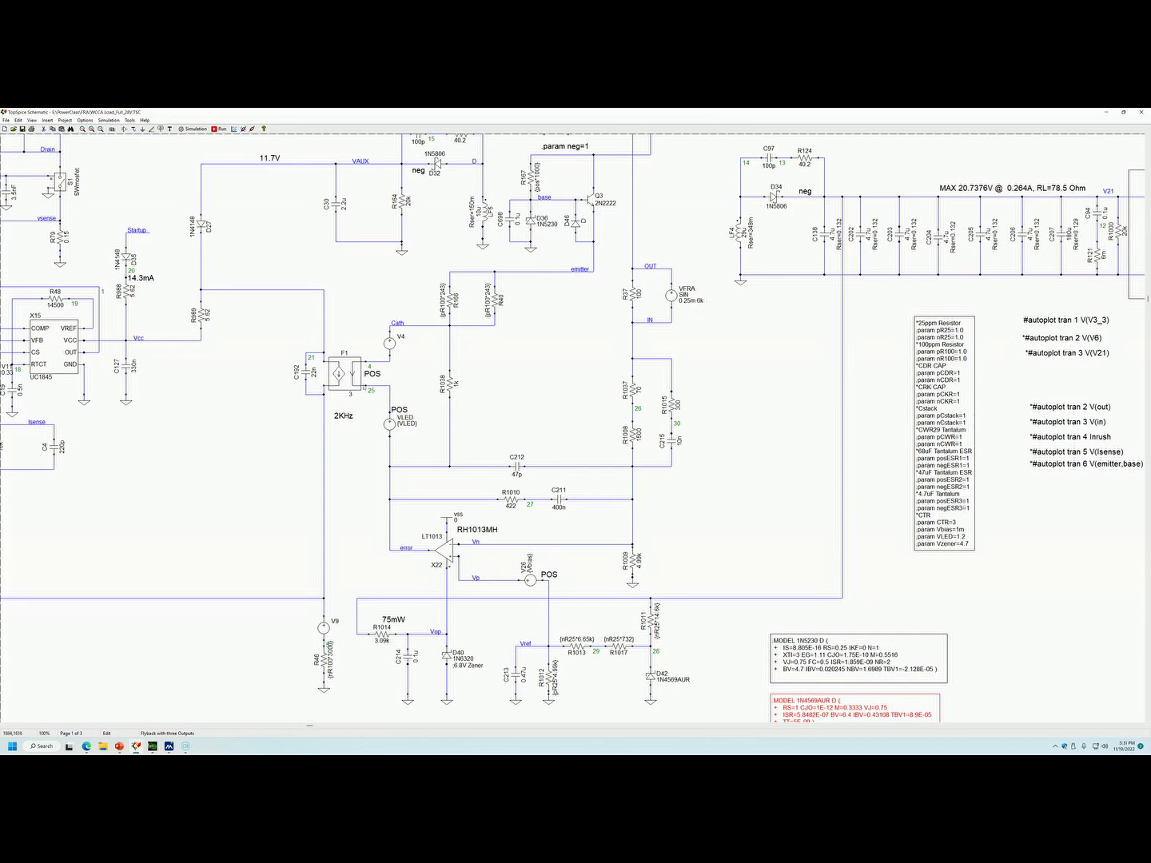
{"action": "left_click", "coordinate": [303, 462]}
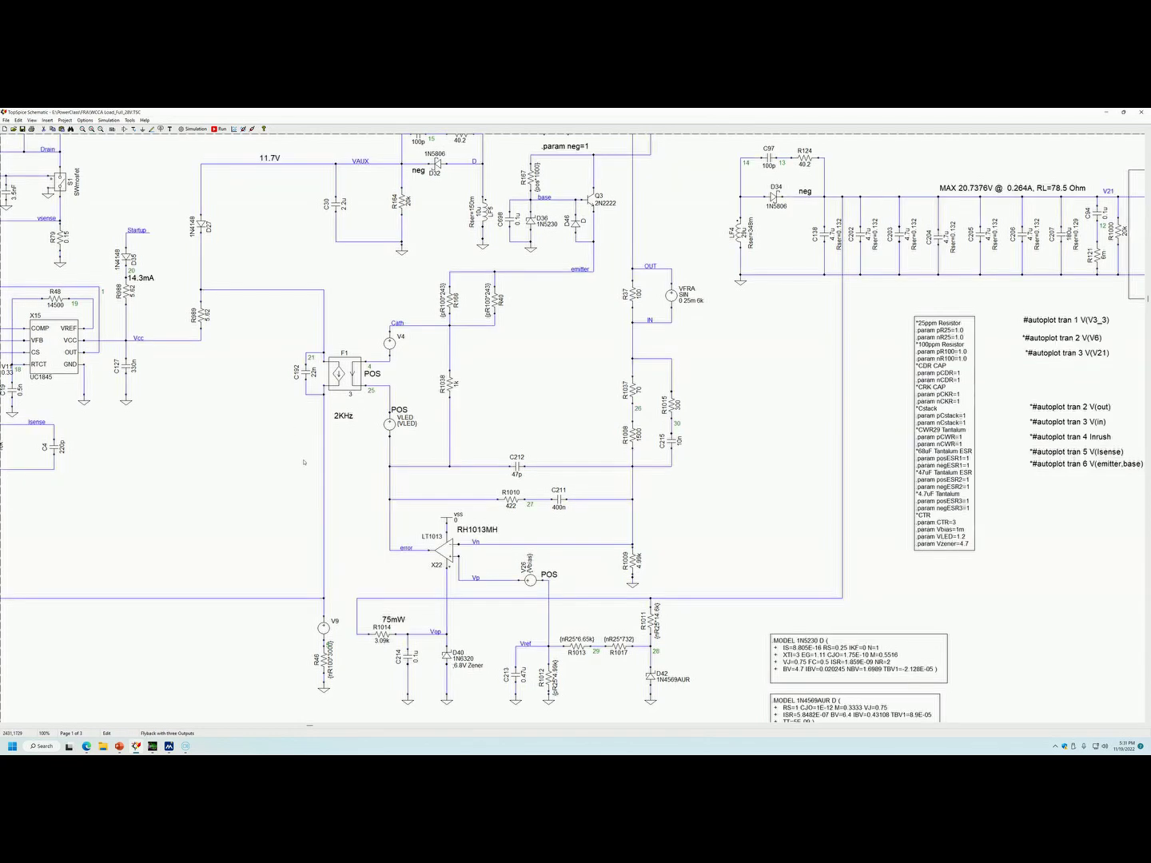
{"action": "scroll", "coordinate": [305, 462], "scroll_direction": "left", "scroll_amount": 5}
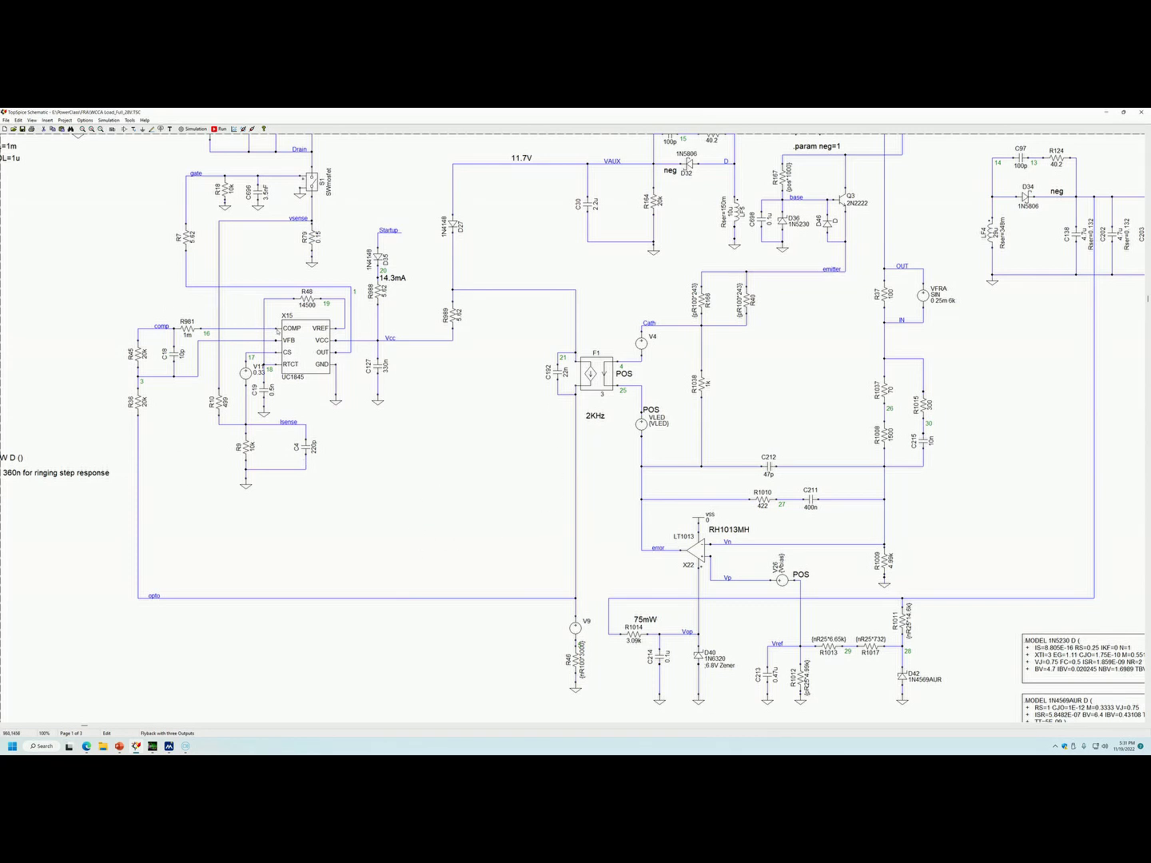
{"action": "scroll", "coordinate": [280, 328], "scroll_direction": "down", "scroll_amount": 1}
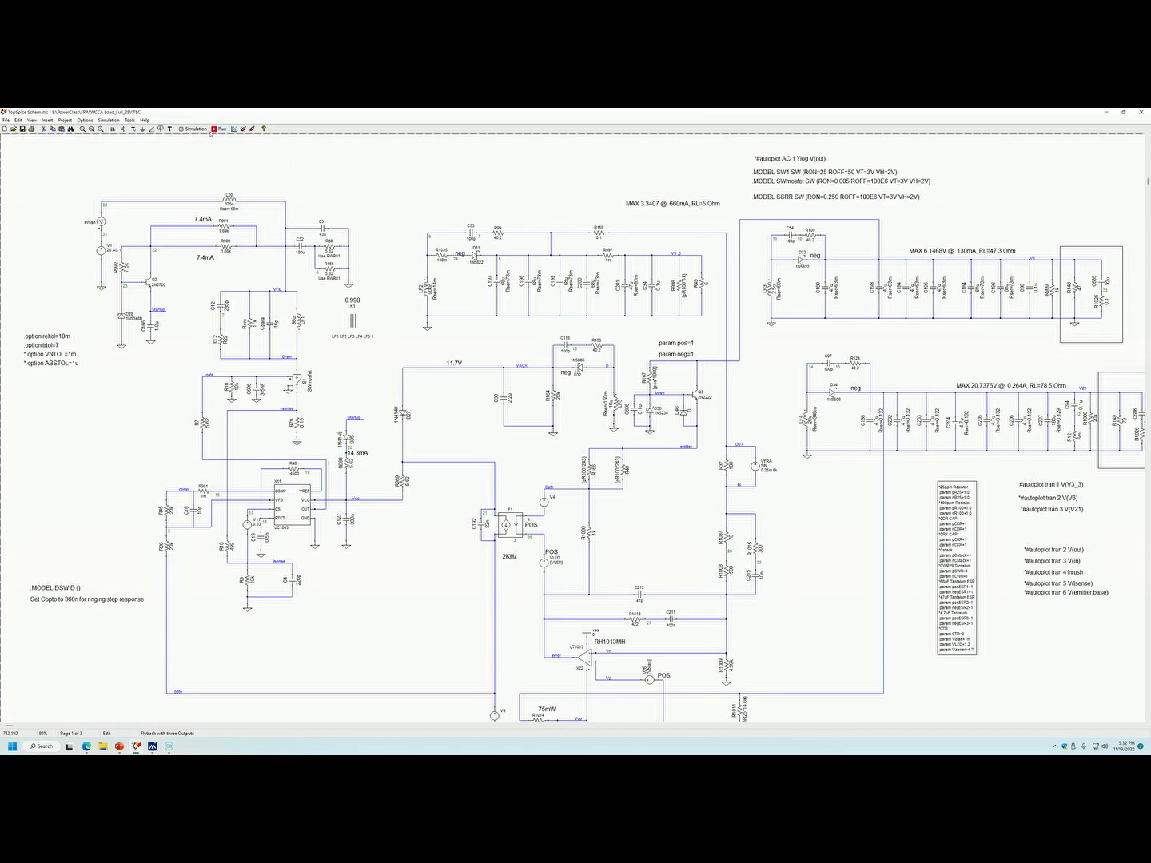
- Run the flyback simulation to produce the 100 Hz to 100 kHz FRA gain and phase plot
{"action": "left_click", "coordinate": [220, 130]}
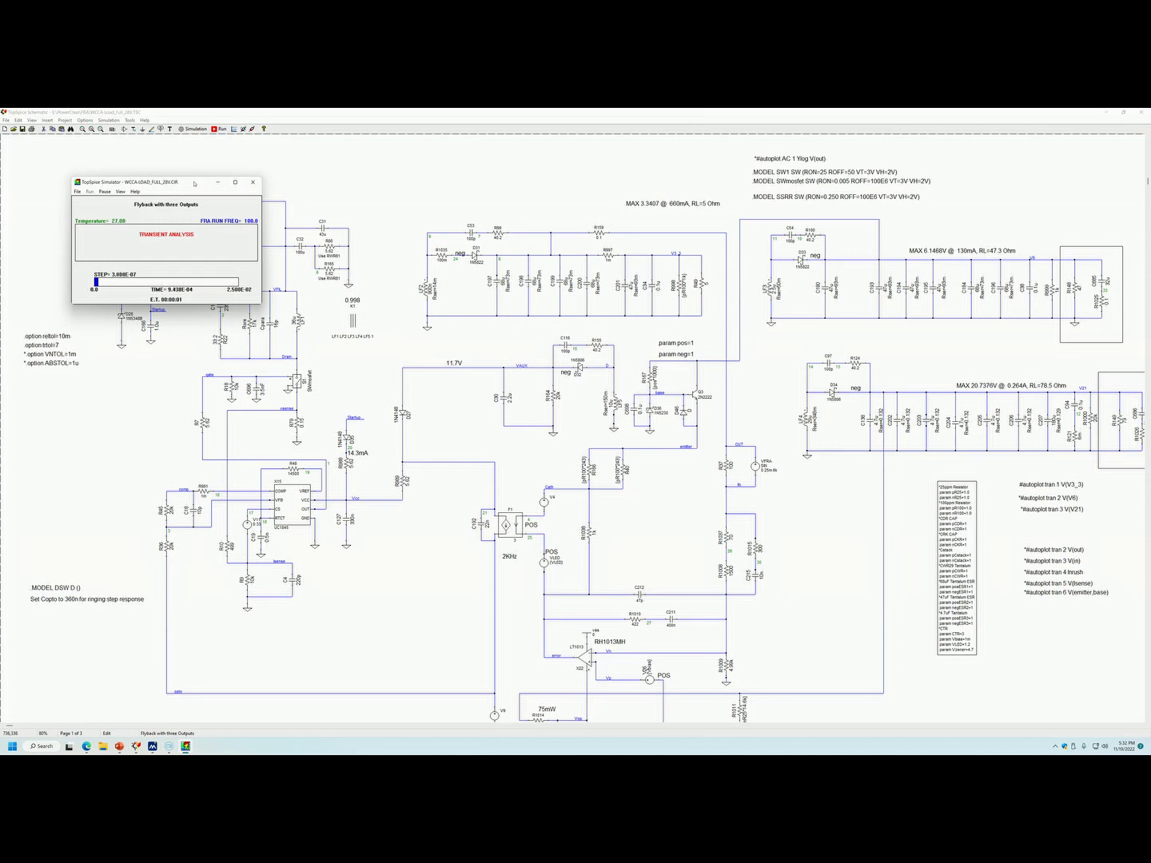
{"action": "left_click_drag", "start_coordinate": [194, 183], "coordinate": [807, 343]}
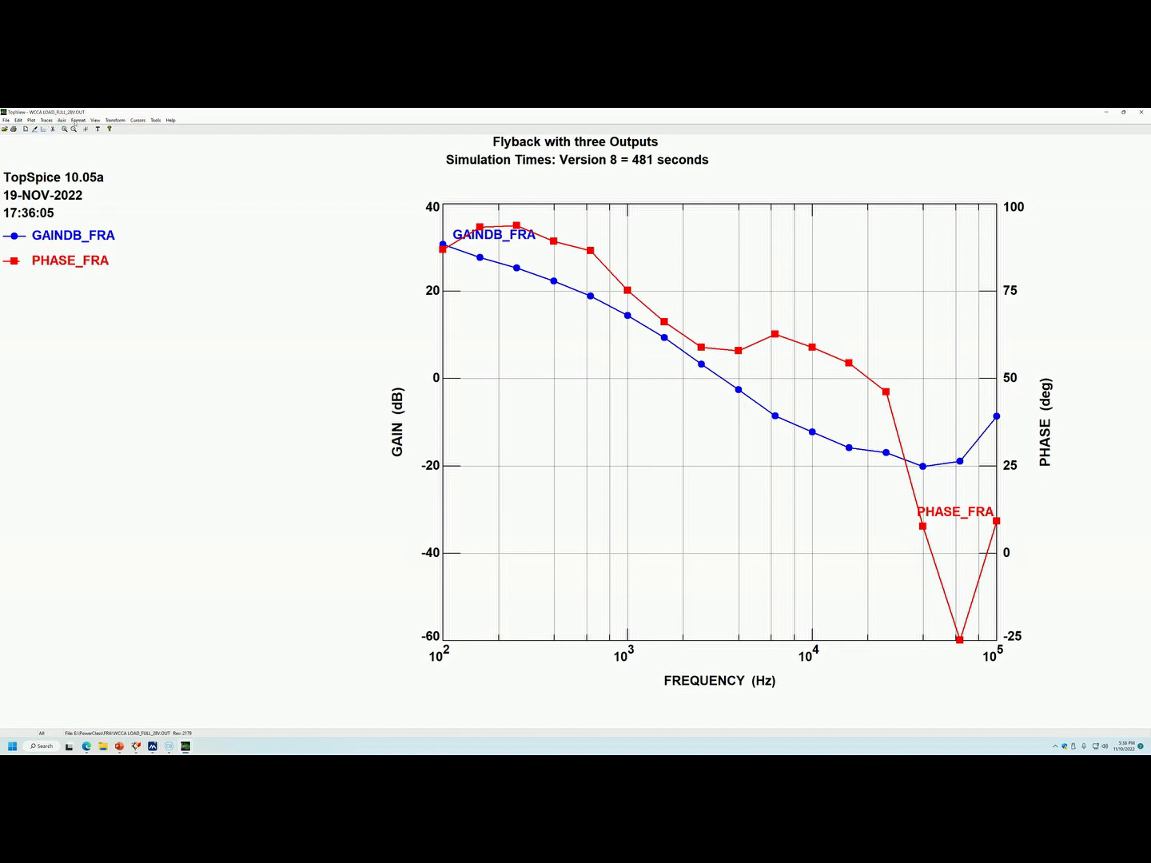
{"action": "left_click", "coordinate": [77, 119]}
{"action": "mouse_move", "coordinate": [96, 121]}
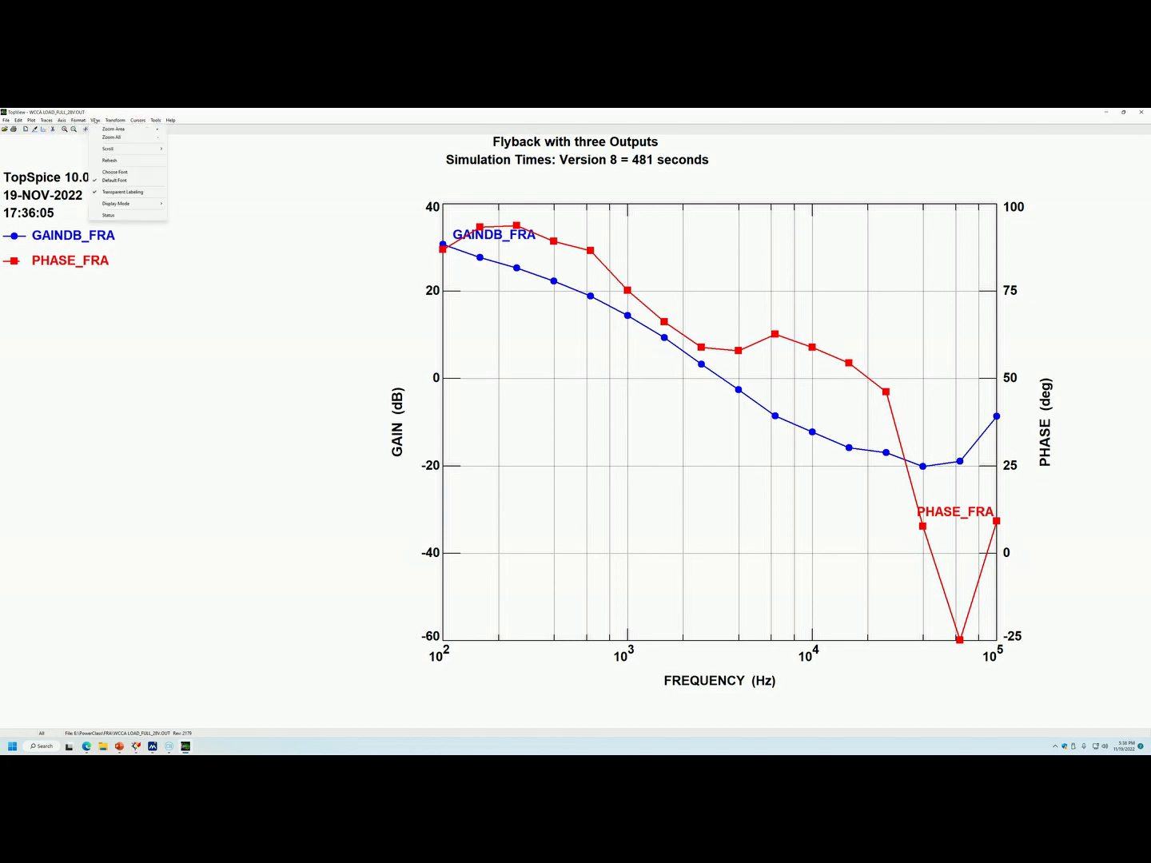
{"action": "left_click", "coordinate": [131, 213]}
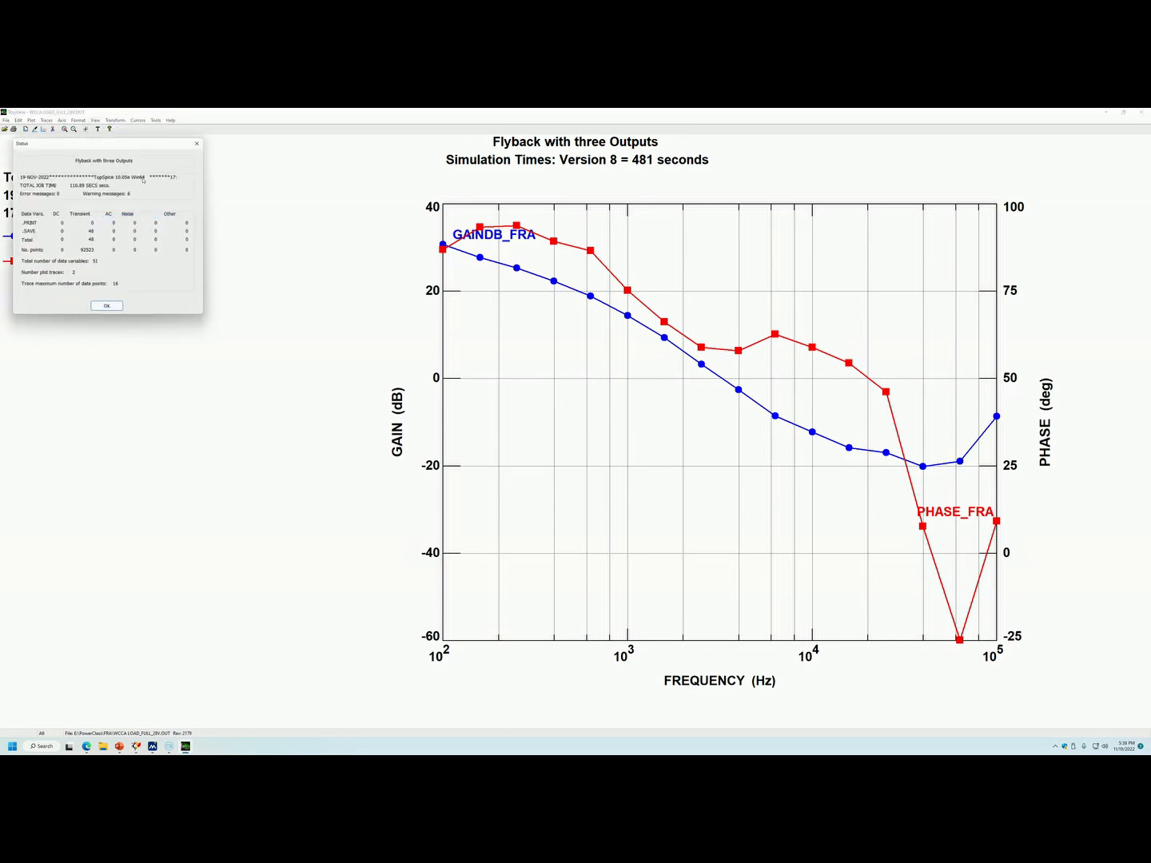
{"action": "left_click_drag", "start_coordinate": [136, 146], "coordinate": [518, 359]}
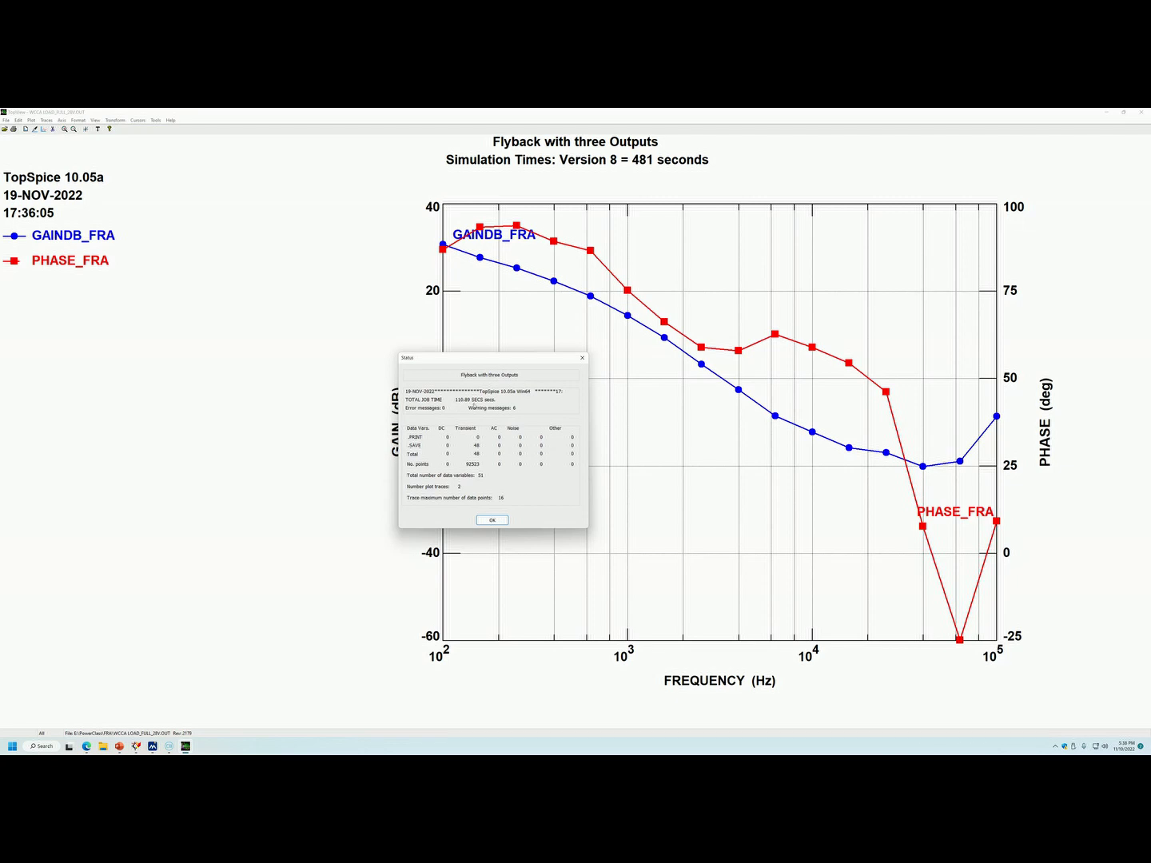
{"action": "left_click", "coordinate": [494, 520]}
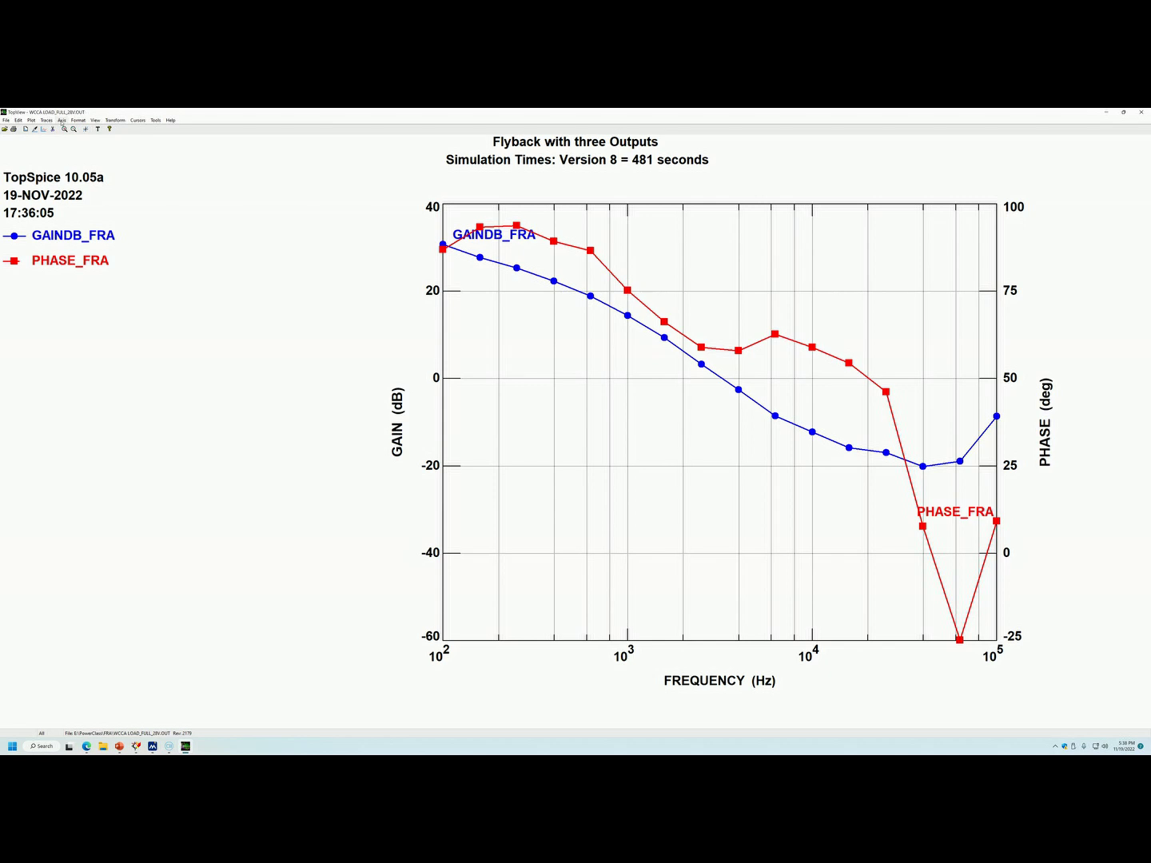
{"action": "left_click", "coordinate": [61, 120]}
- In Axis Limits, set gain high to 60 and phase to -120–120 with 20-degree ticks
{"action": "left_click", "coordinate": [72, 128]}
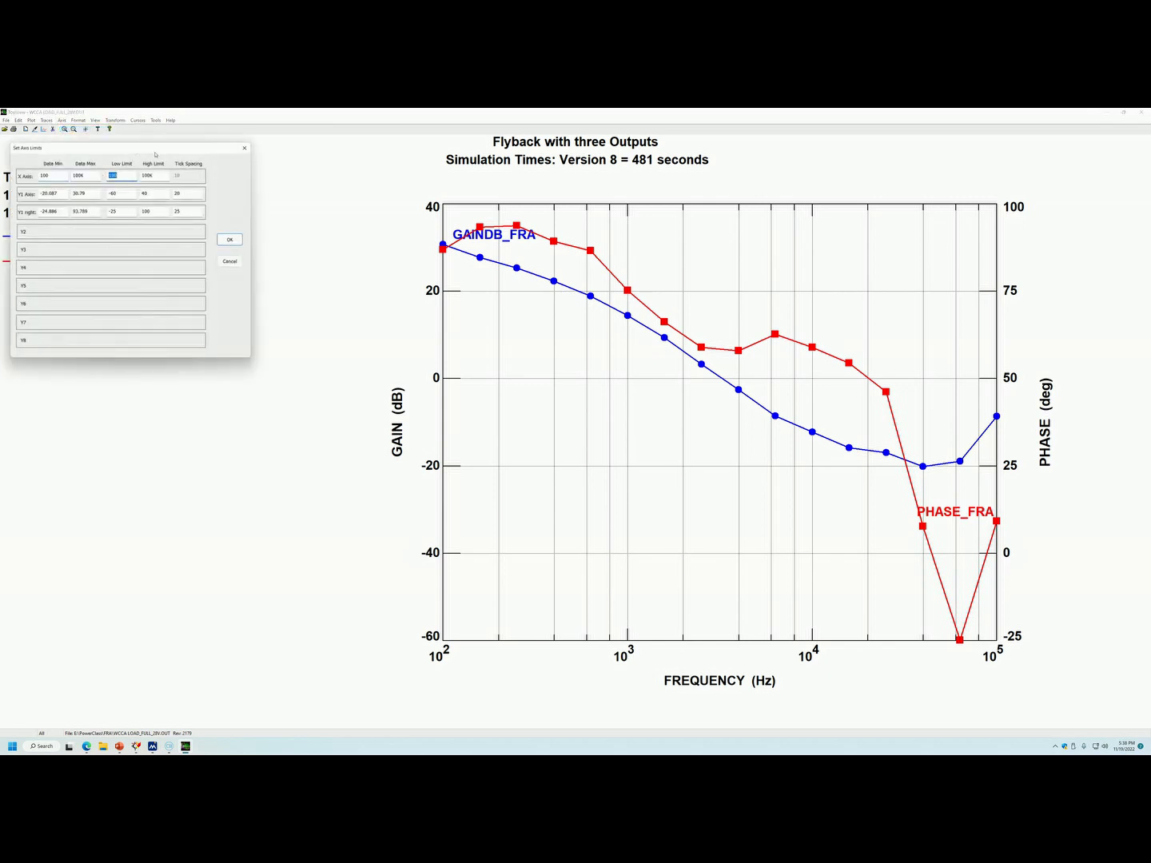
{"action": "left_click_drag", "start_coordinate": [140, 147], "coordinate": [687, 507]}
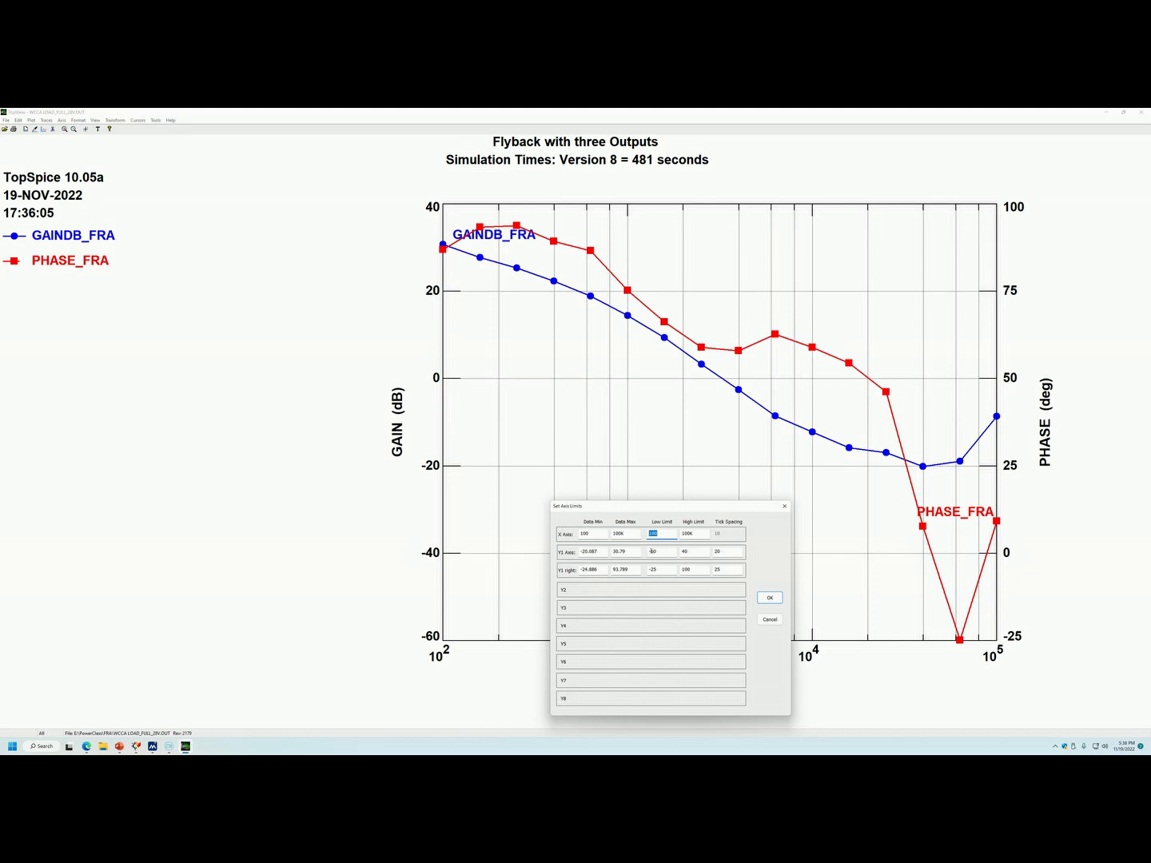
{"action": "double_click", "coordinate": [686, 552]}
{"action": "type", "text": "60"}
{"action": "double_click", "coordinate": [653, 570]}
{"action": "type", "text": "-"}
{"action": "double_click", "coordinate": [699, 571]}
{"action": "type", "text": "120"}
{"action": "double_click", "coordinate": [725, 571]}
{"action": "type", "text": "20"}
{"action": "left_click", "coordinate": [771, 598]}
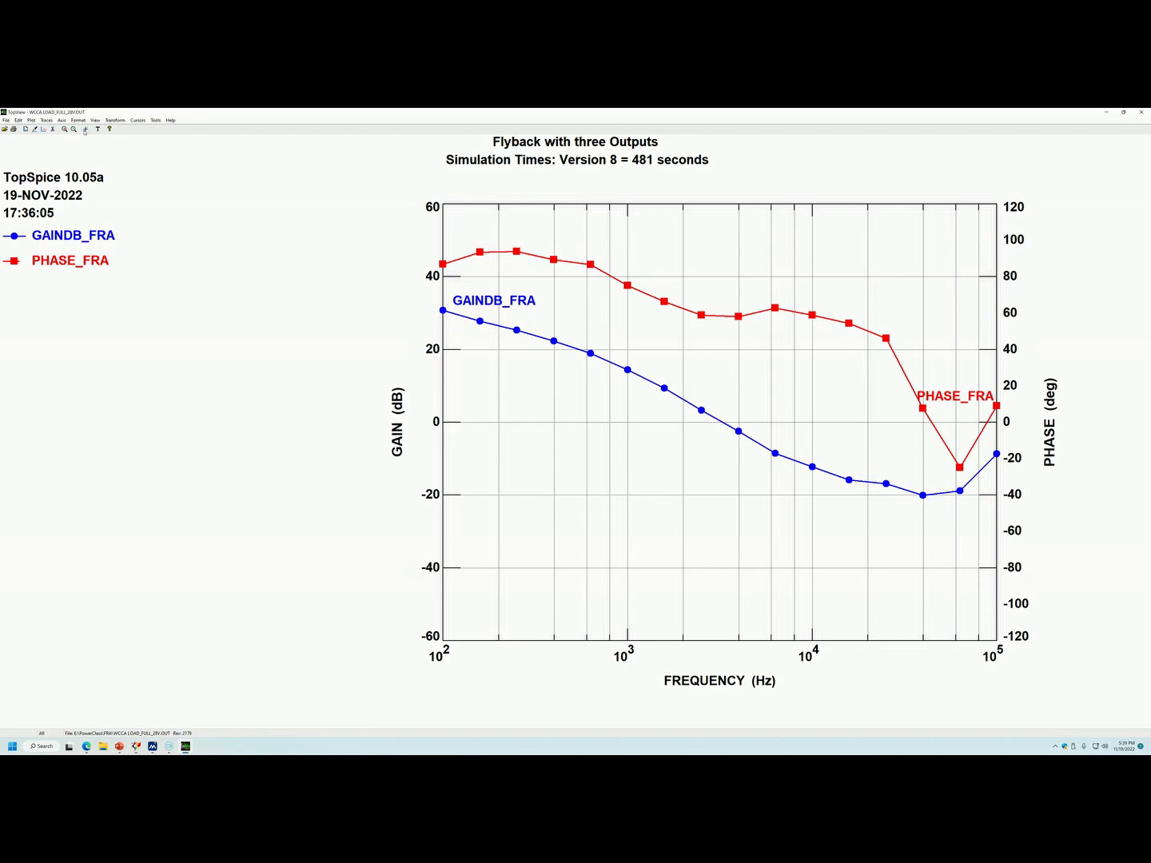
- Turn on cursors and read the gain and phase at crossover near 3.2 kHz
{"action": "left_click", "coordinate": [83, 128]}
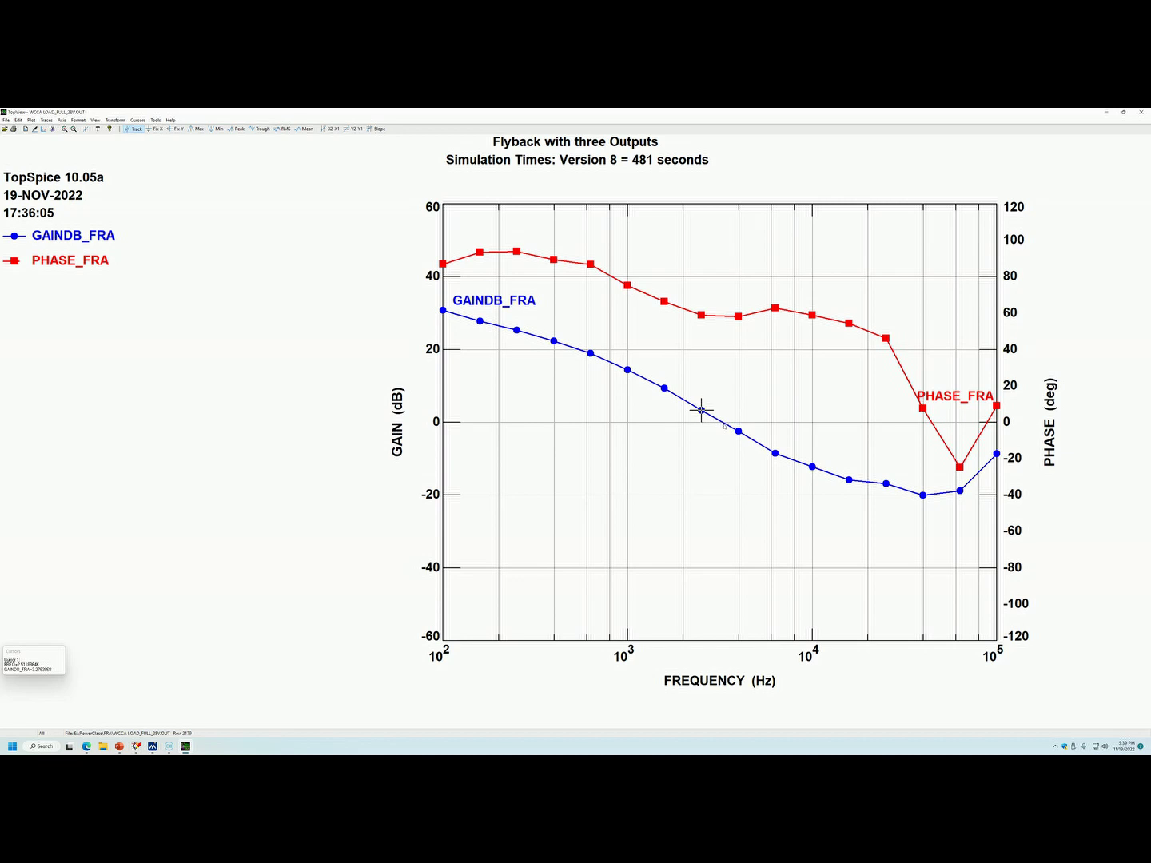
{"action": "left_click", "coordinate": [723, 423]}
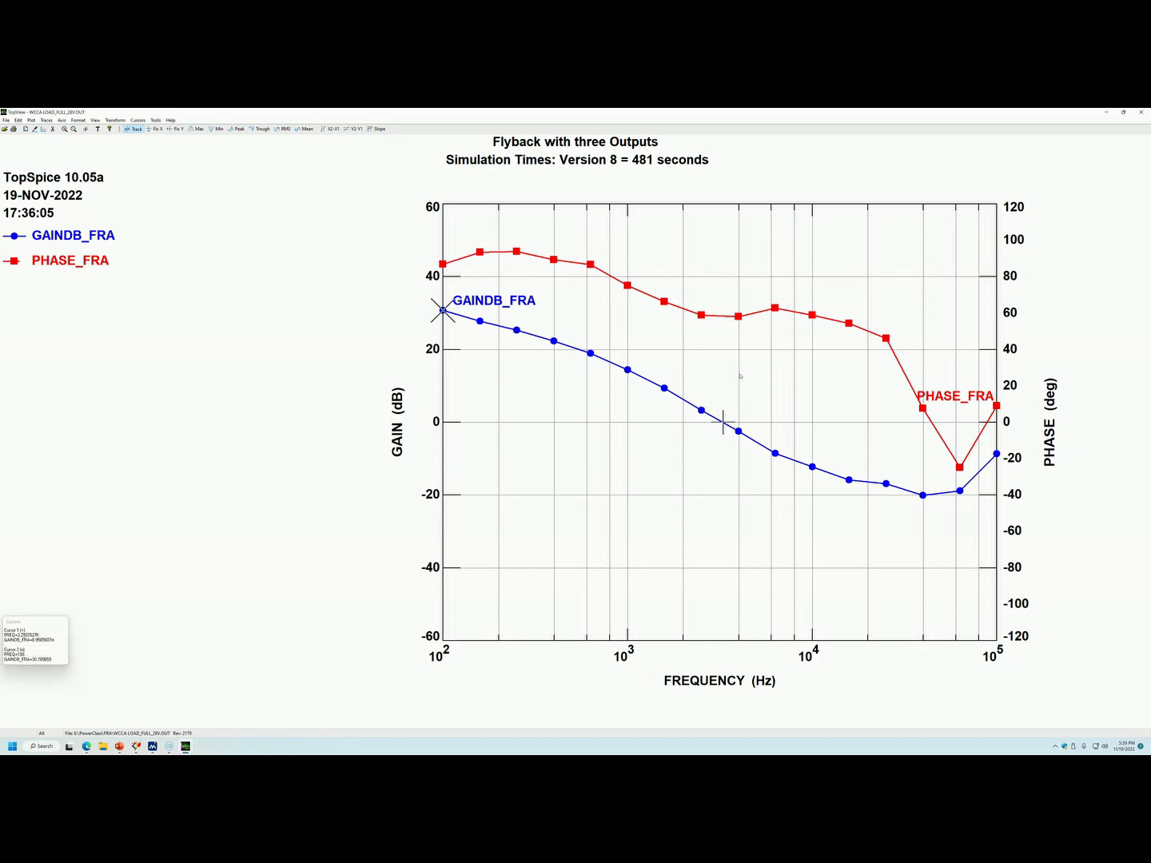
{"action": "mouse_move", "coordinate": [740, 376]}
{"action": "left_mouse_down"}
{"action": "mouse_move", "coordinate": [714, 363]}
{"action": "mouse_move", "coordinate": [723, 315]}
{"action": "mouse_move", "coordinate": [722, 325]}
{"action": "left_mouse_up"}
- Read gain and phase near 44 kHz, then close the plot to return to the schematic
{"action": "left_click", "coordinate": [930, 425]}
{"action": "left_click", "coordinate": [933, 493]}
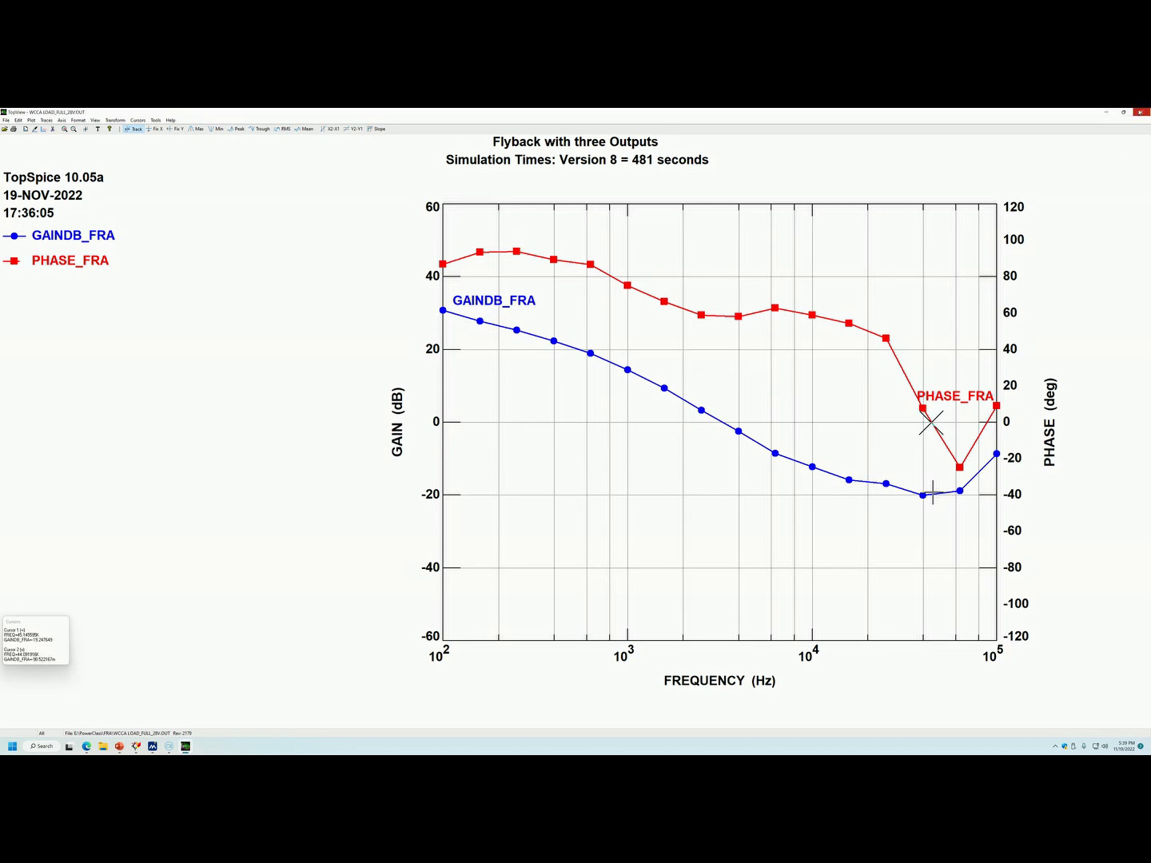
{"action": "left_click", "coordinate": [1141, 112]}
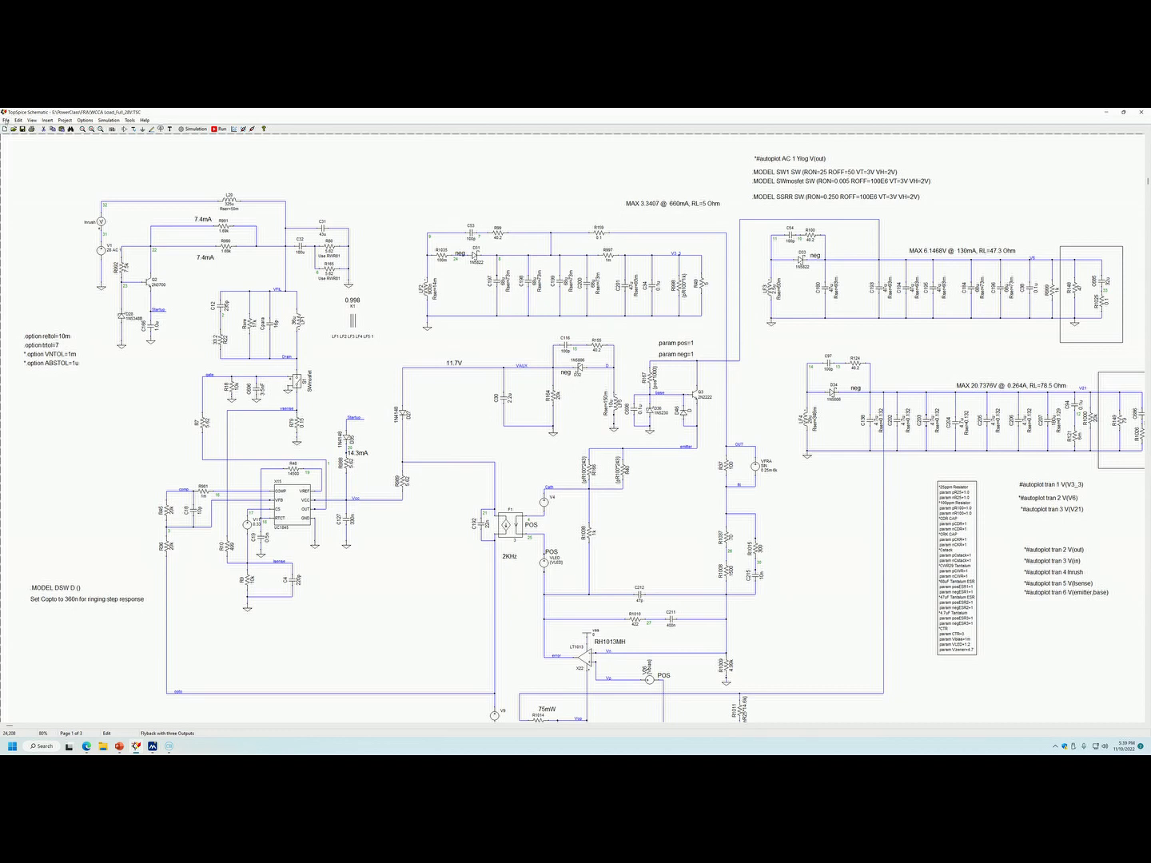
{"action": "left_click", "coordinate": [6, 120]}
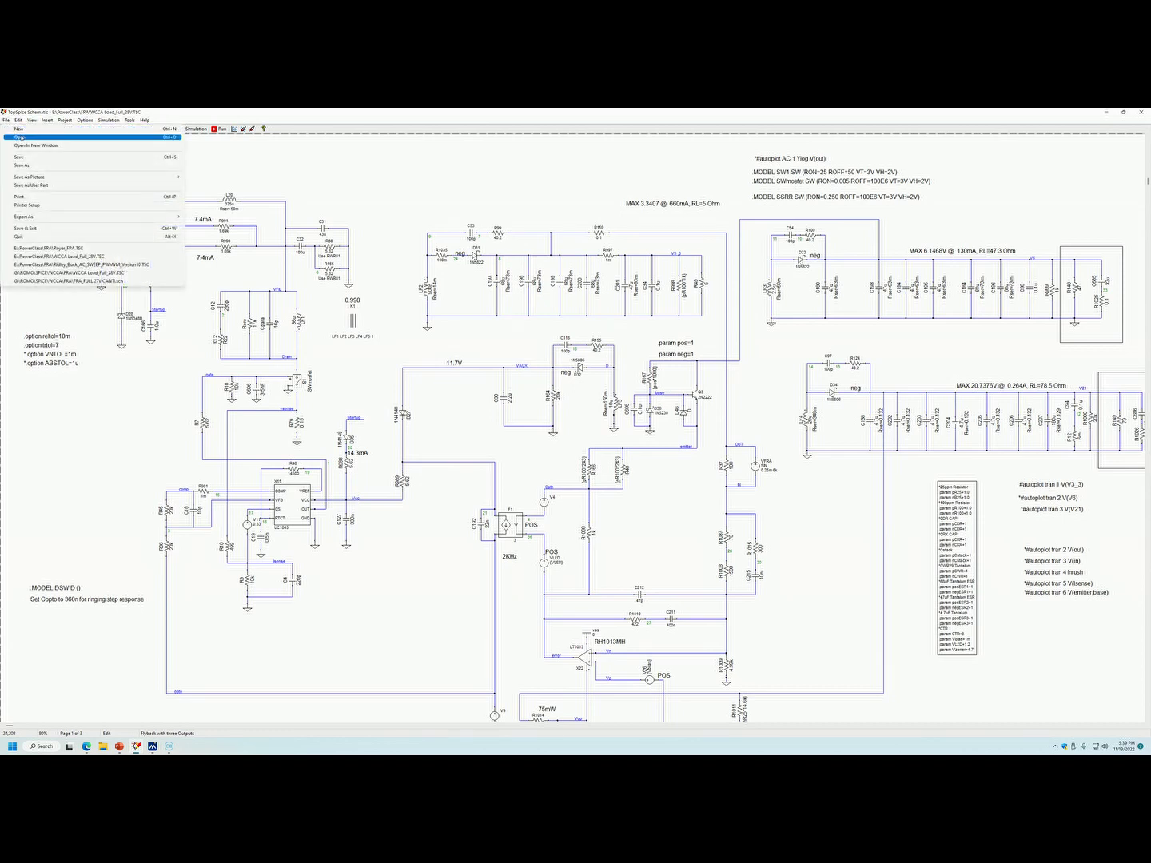
- Save the flyback schematic changes and open the Royer_FRA schematic
{"action": "left_click", "coordinate": [20, 137]}
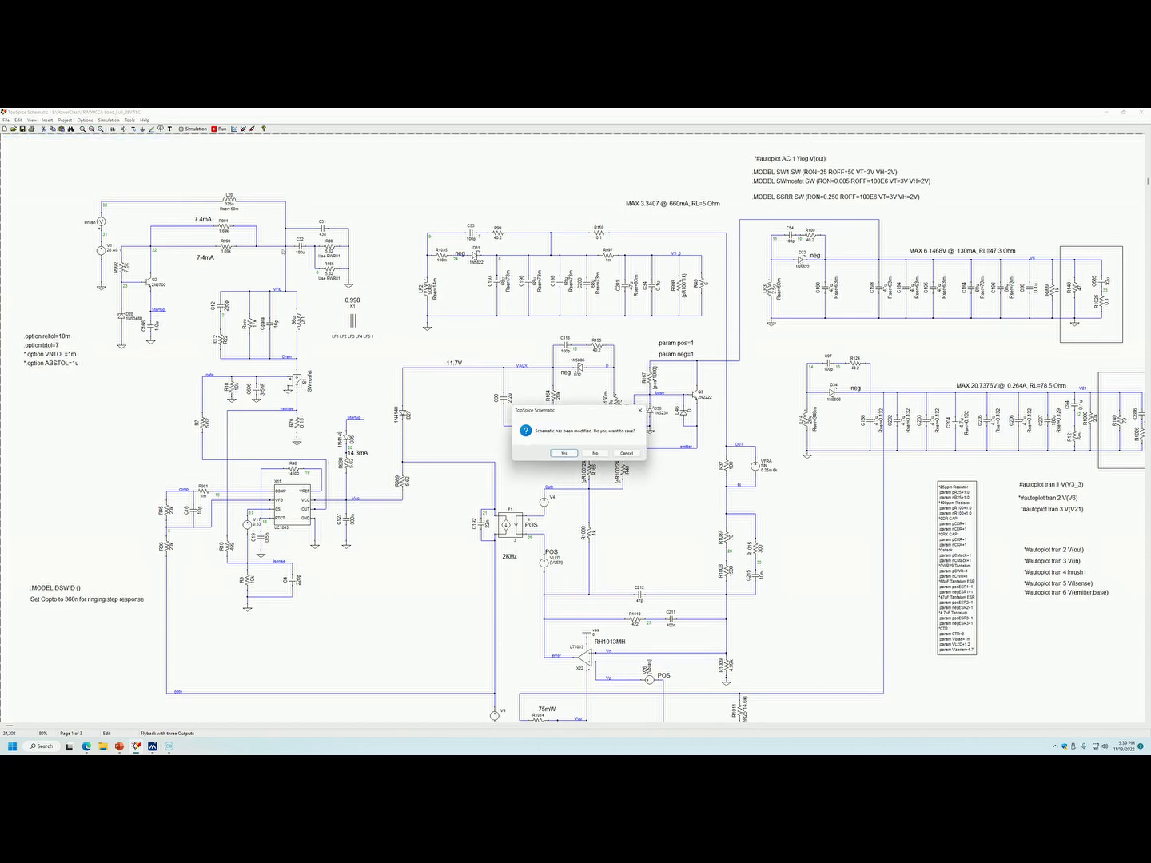
{"action": "left_click", "coordinate": [578, 454]}
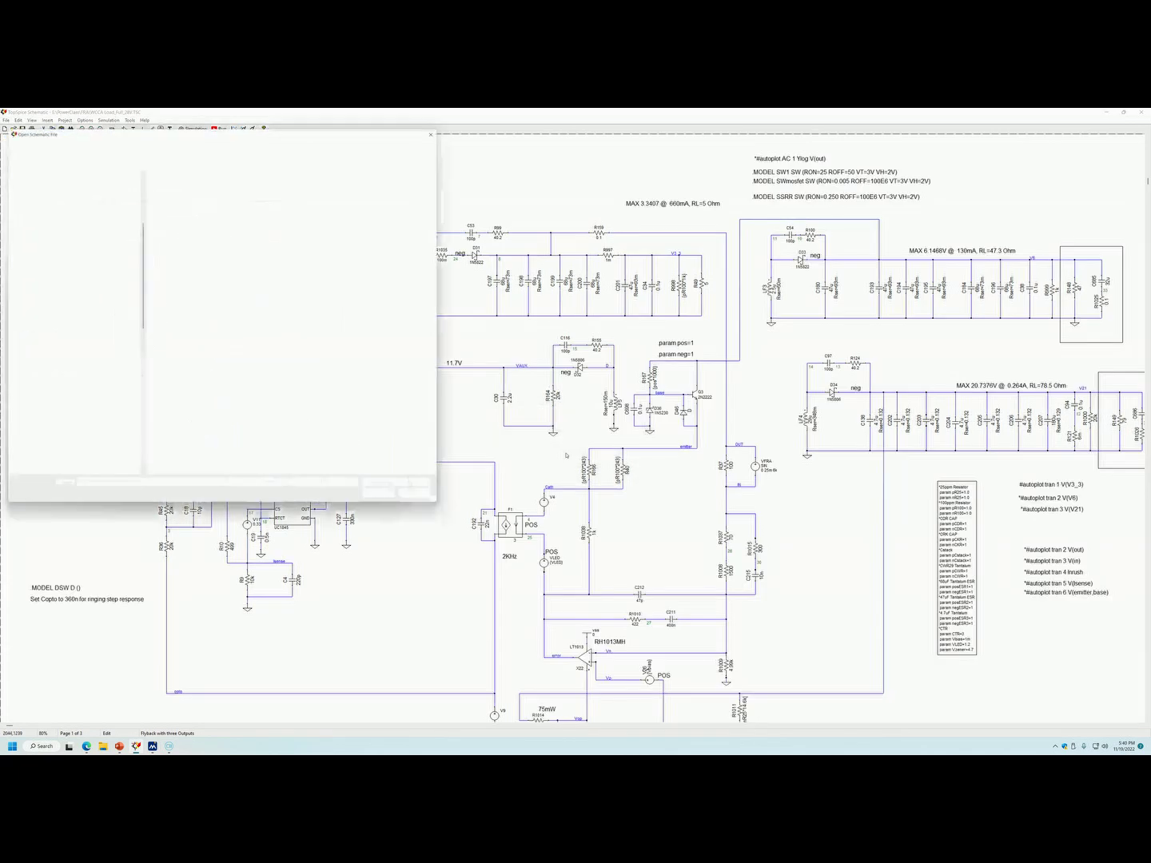
{"action": "left_click_drag", "start_coordinate": [298, 140], "coordinate": [749, 310]}
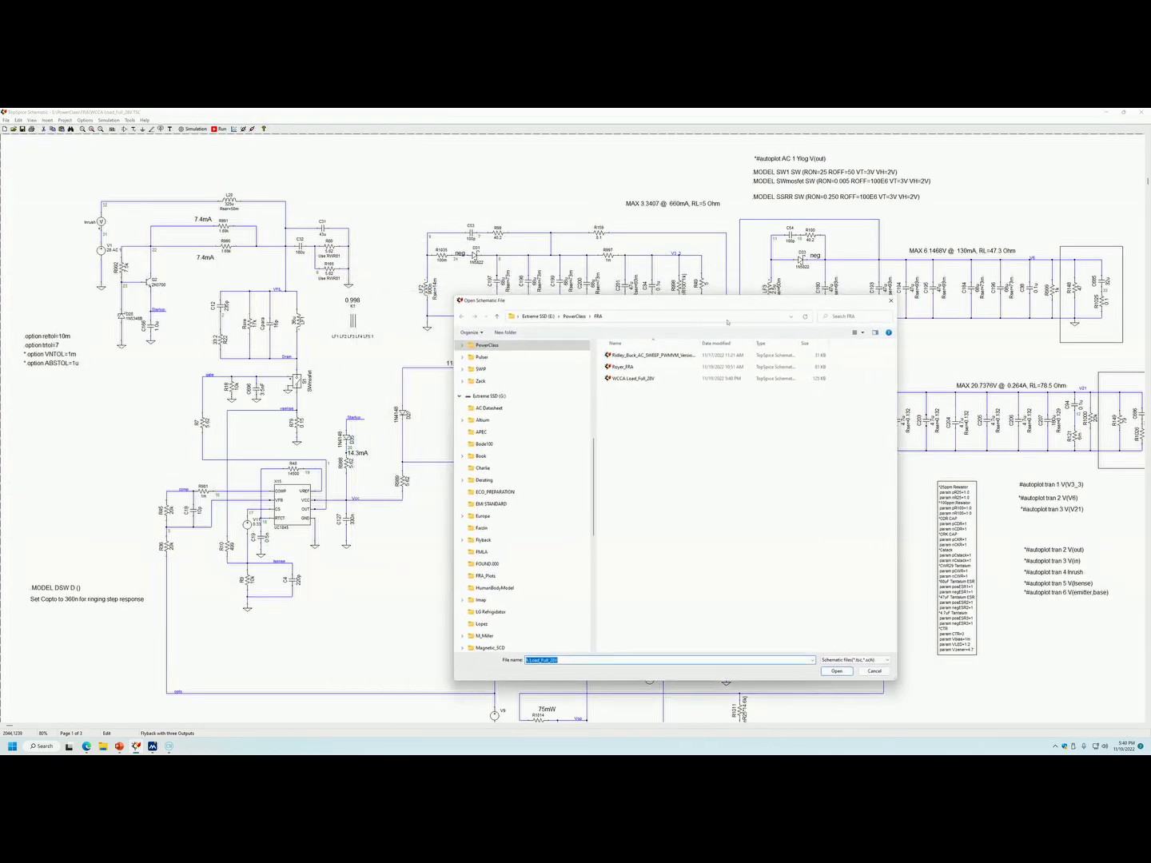
{"action": "left_click", "coordinate": [620, 368]}
{"action": "double_click", "coordinate": [621, 368]}
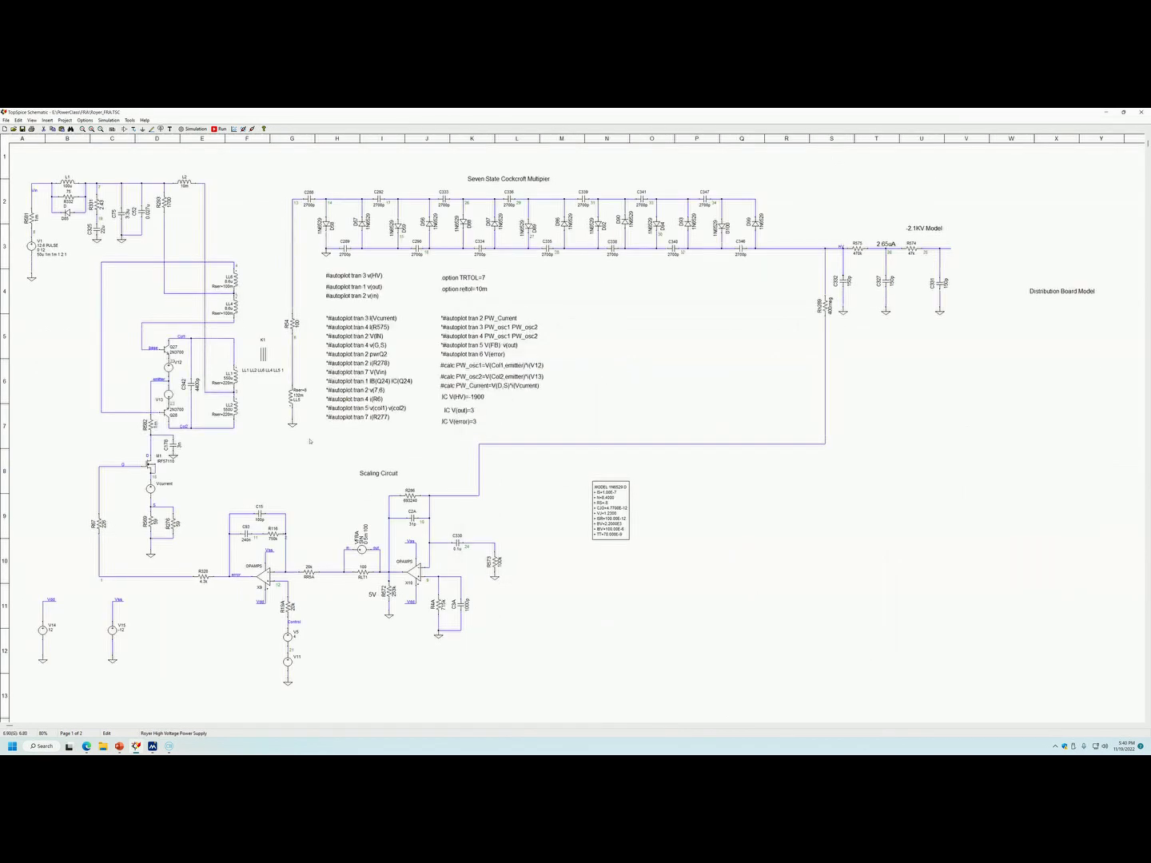
{"action": "scroll", "coordinate": [310, 441], "scroll_direction": "up", "scroll_amount": 1}
{"action": "scroll", "coordinate": [311, 441], "scroll_direction": "down", "scroll_amount": 1}
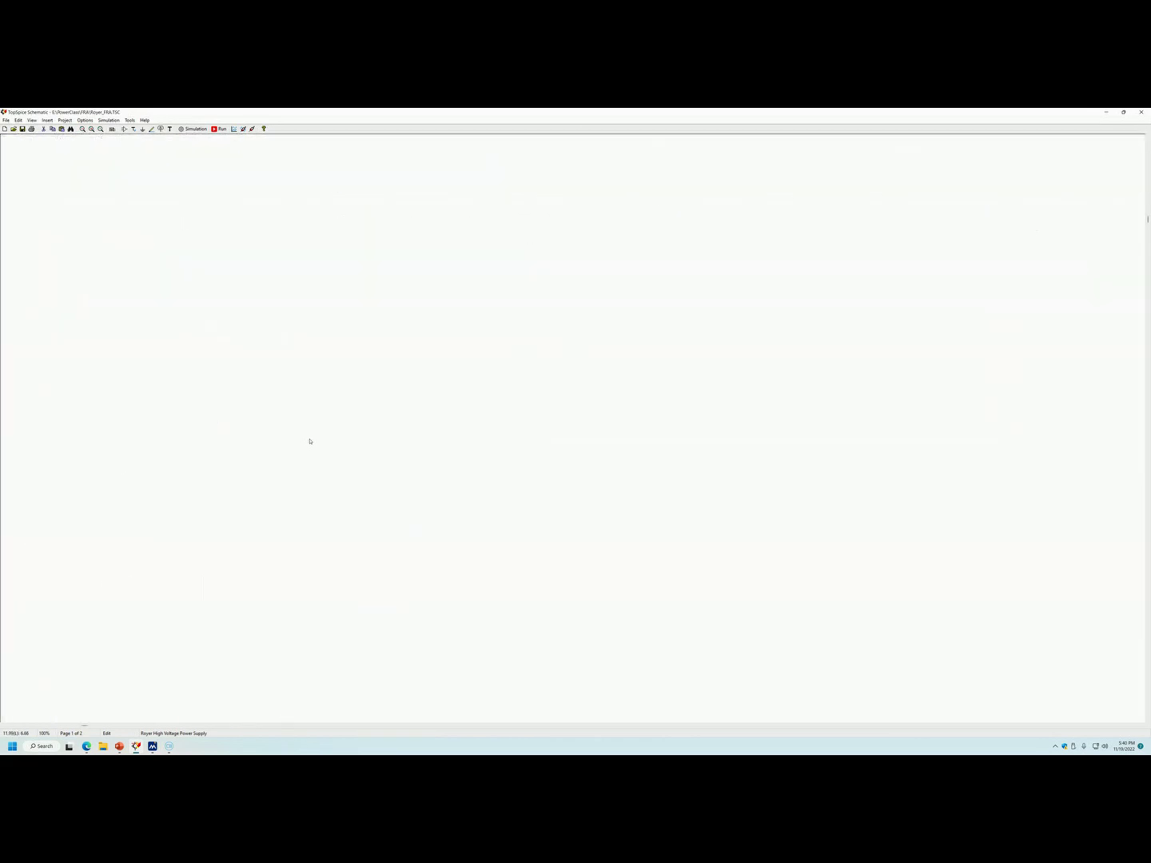
{"action": "scroll", "coordinate": [310, 440], "scroll_direction": "up", "scroll_amount": 1}
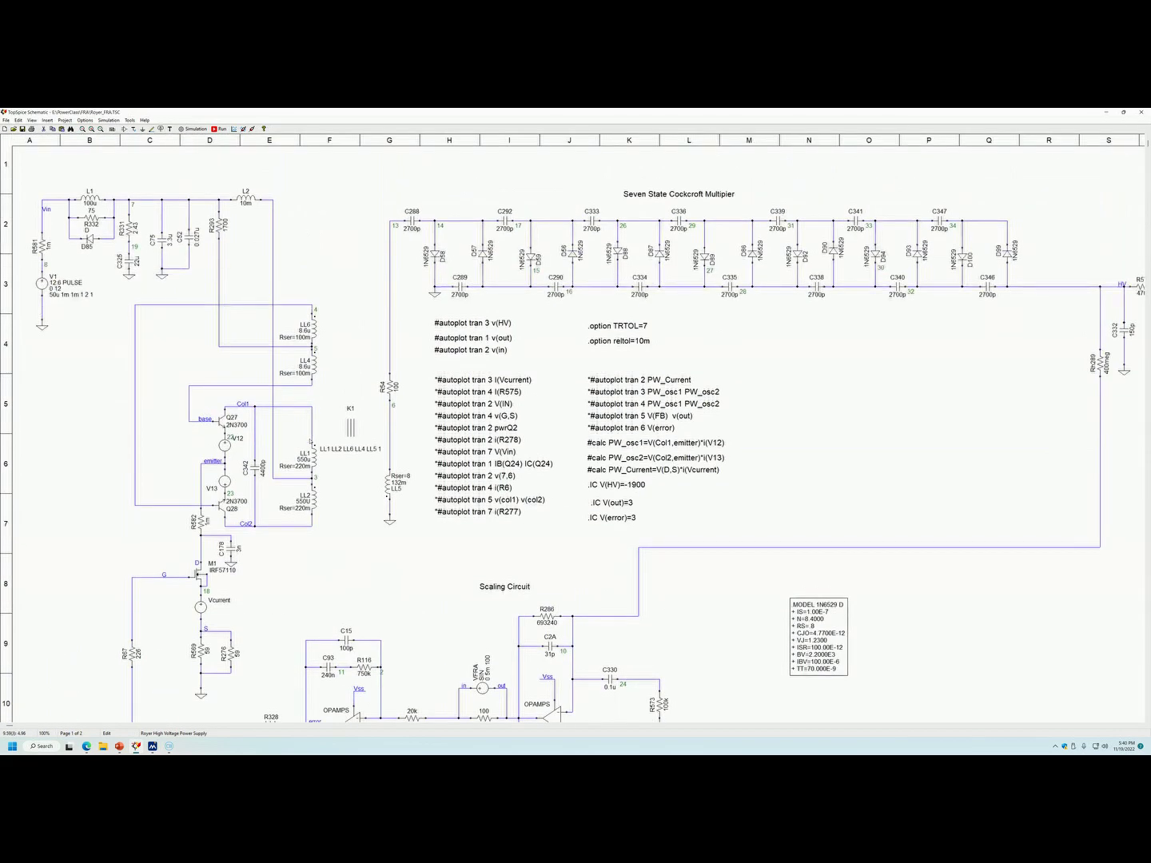
{"action": "scroll", "coordinate": [311, 440], "scroll_direction": "down", "scroll_amount": 1}
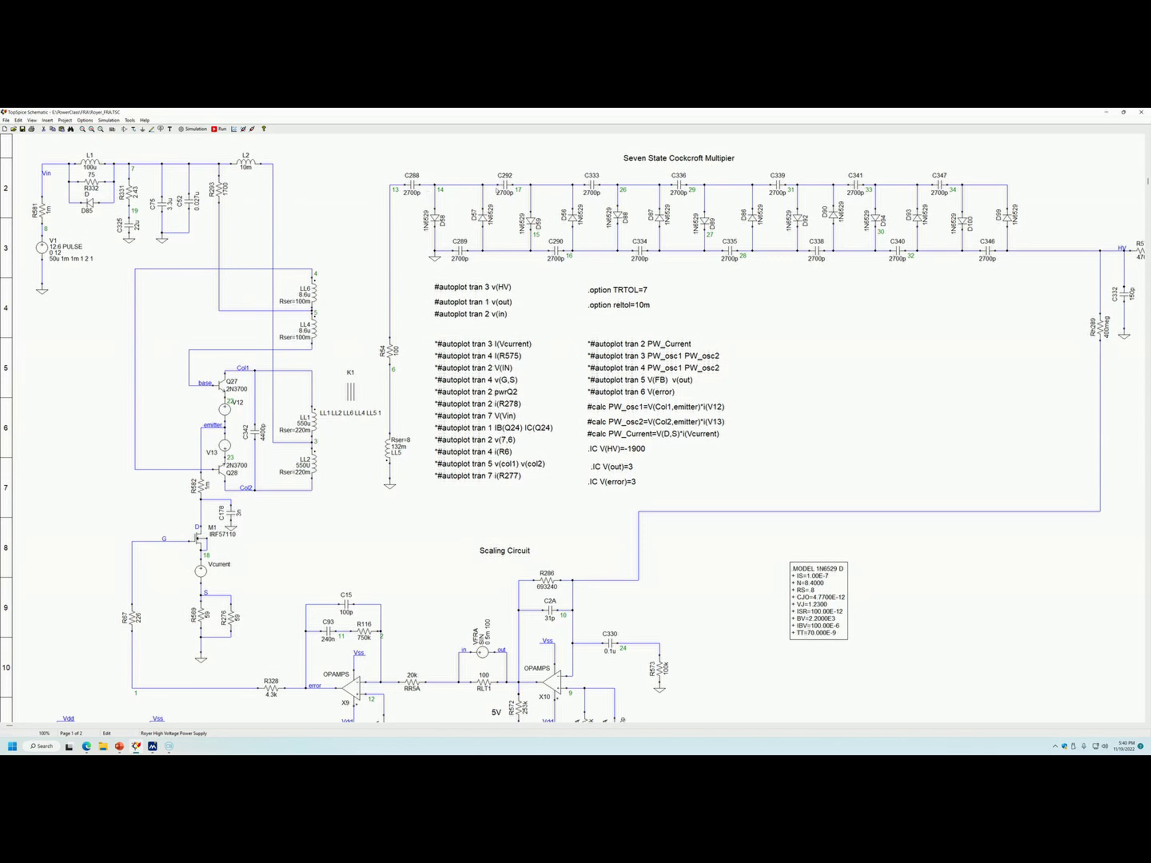
- Fix the heading text to read 'Seven Stage Cockcroft Multiplier' instead of 'Seven State'
{"action": "double_click", "coordinate": [659, 165]}
{"action": "key", "text": "Home"}
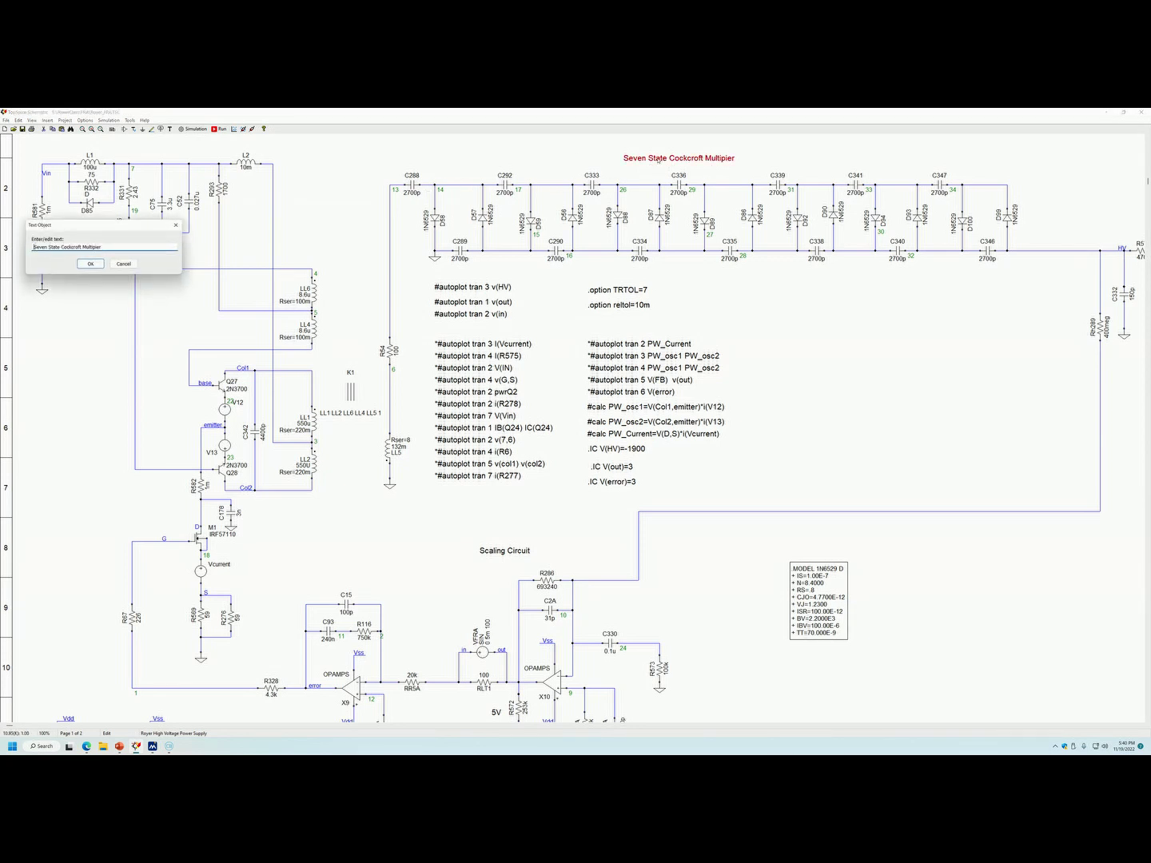
{"action": "key", "text": "Left"}
{"action": "key", "text": "Left"}
{"action": "key", "text": "Left"}
{"action": "key", "text": "Left"}
{"action": "key", "text": "Left"}
{"action": "key", "text": "Left"}
{"action": "key", "text": "BackSpace"}
{"action": "type", "text": "g"}
{"action": "key", "text": "Return"}
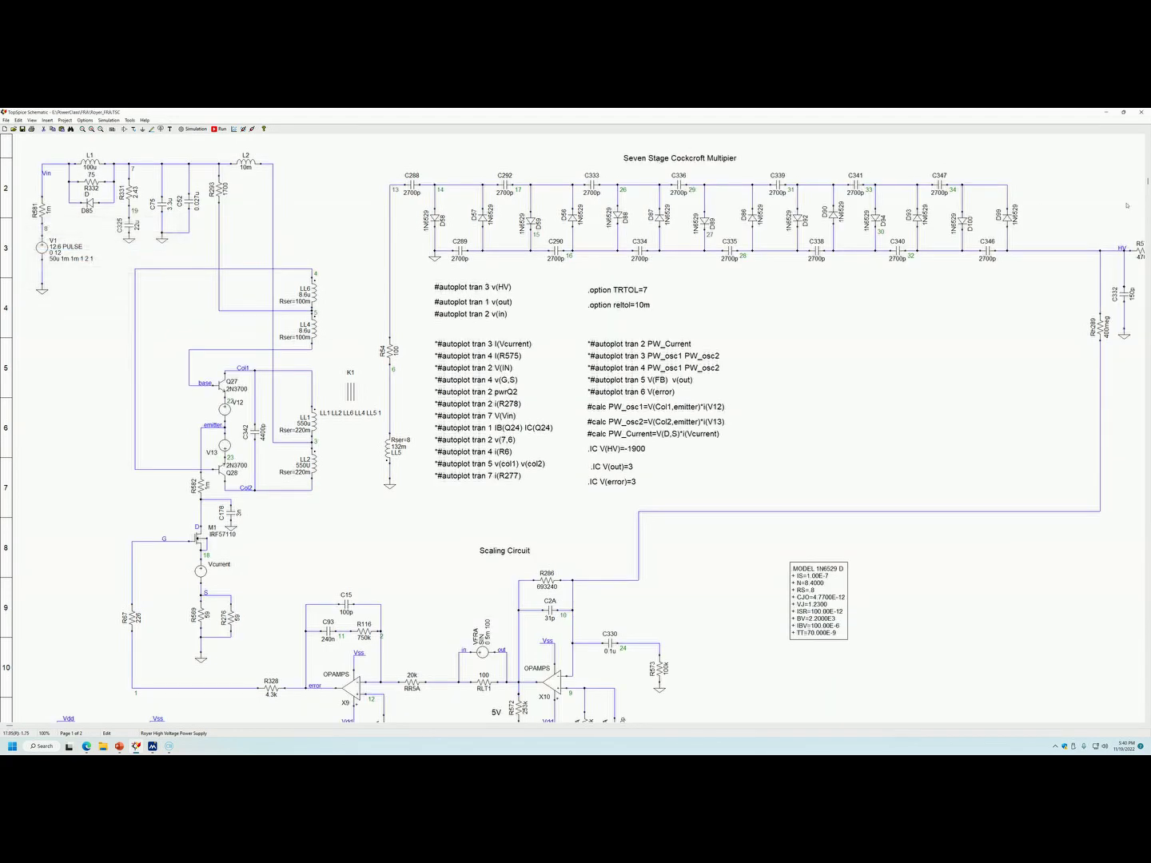
{"action": "scroll", "coordinate": [1083, 290], "scroll_direction": "down", "scroll_amount": 1}
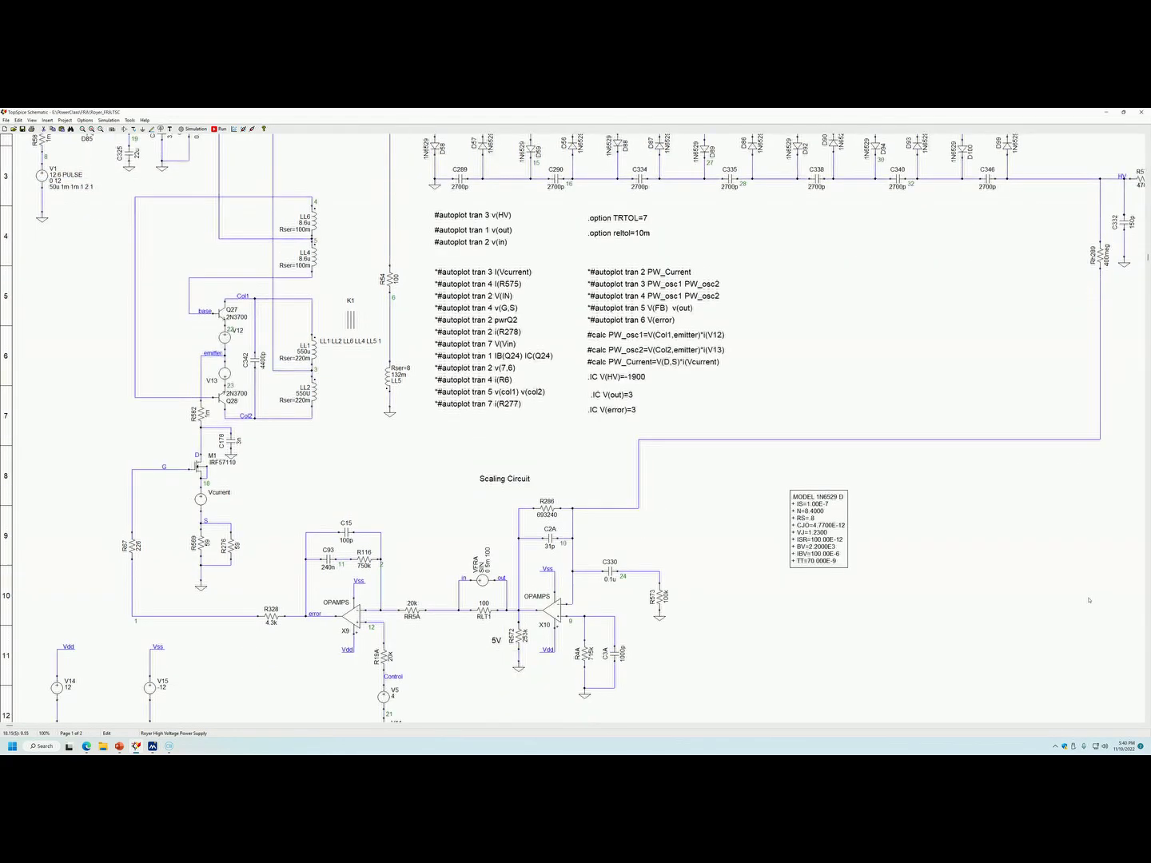
{"action": "scroll", "coordinate": [1088, 600], "scroll_direction": "right", "scroll_amount": 1}
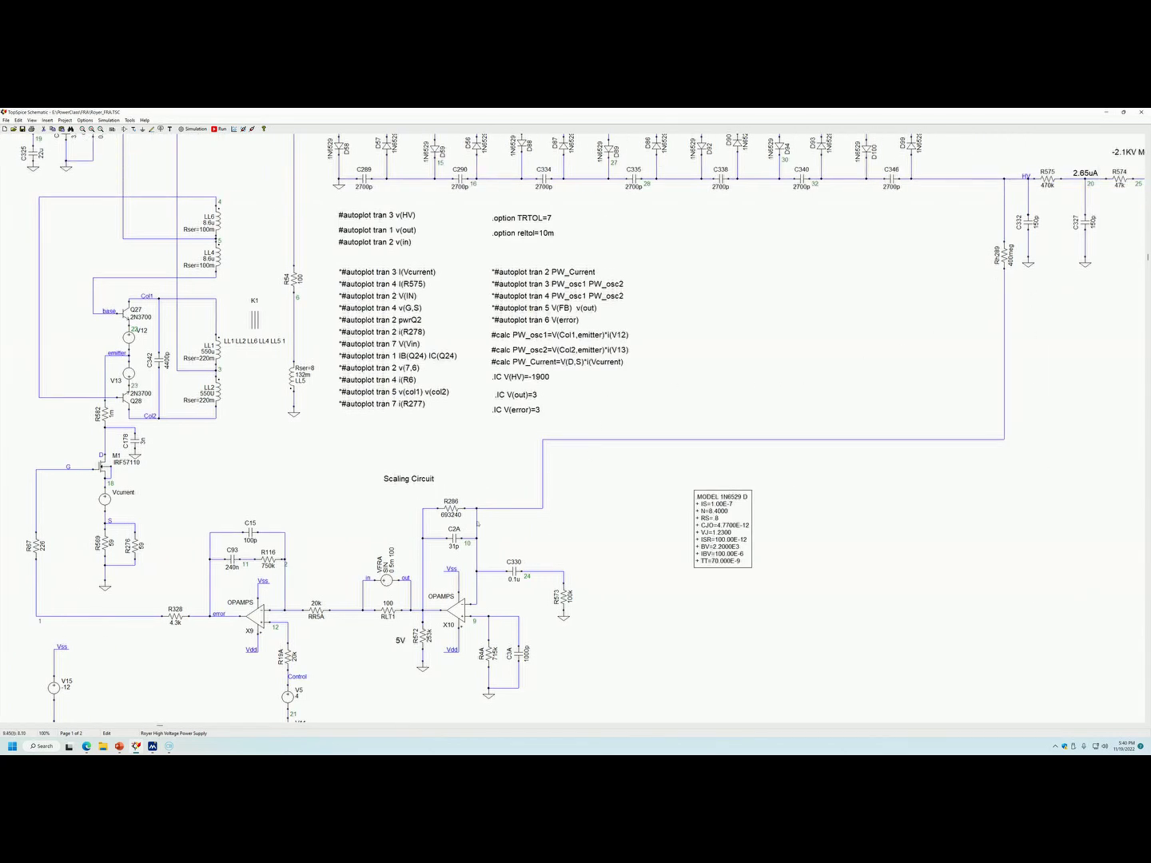
{"action": "scroll", "coordinate": [364, 541], "scroll_direction": "left", "scroll_amount": 3}
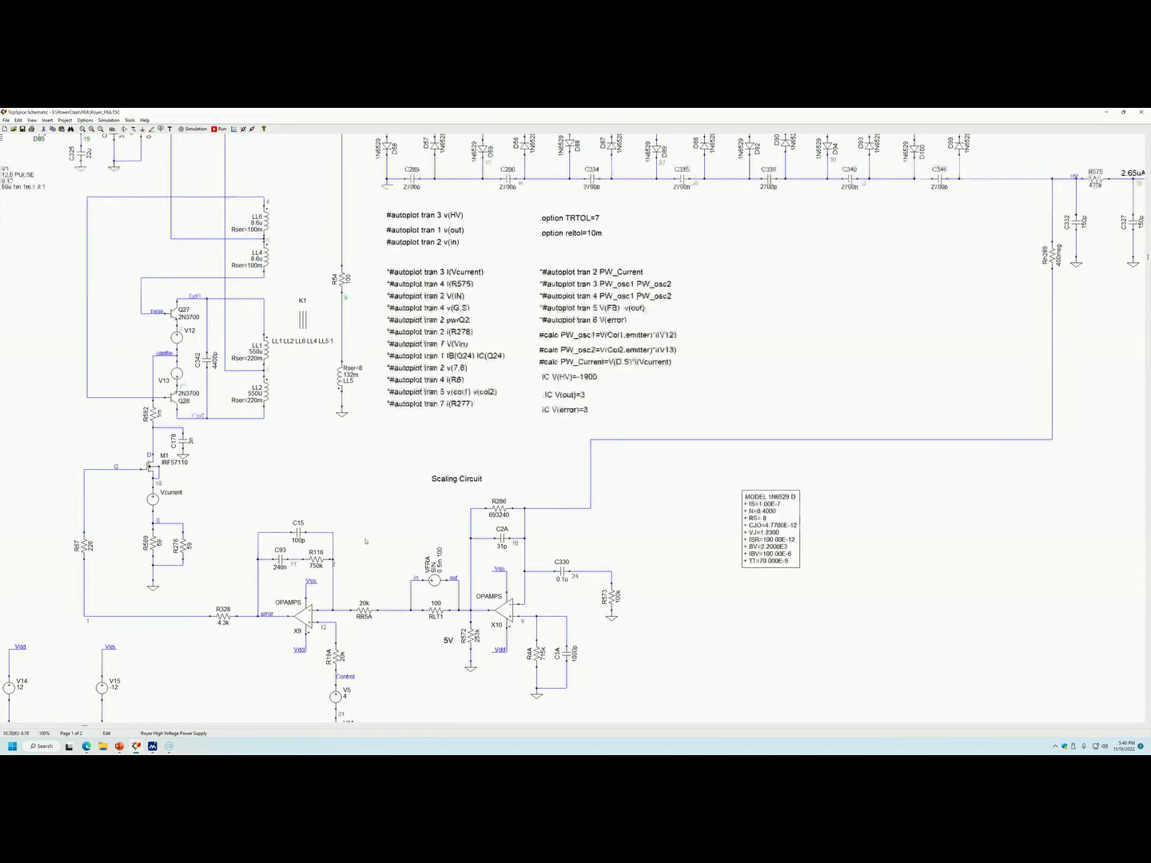
{"action": "scroll", "coordinate": [365, 541], "scroll_direction": "down", "scroll_amount": 3}
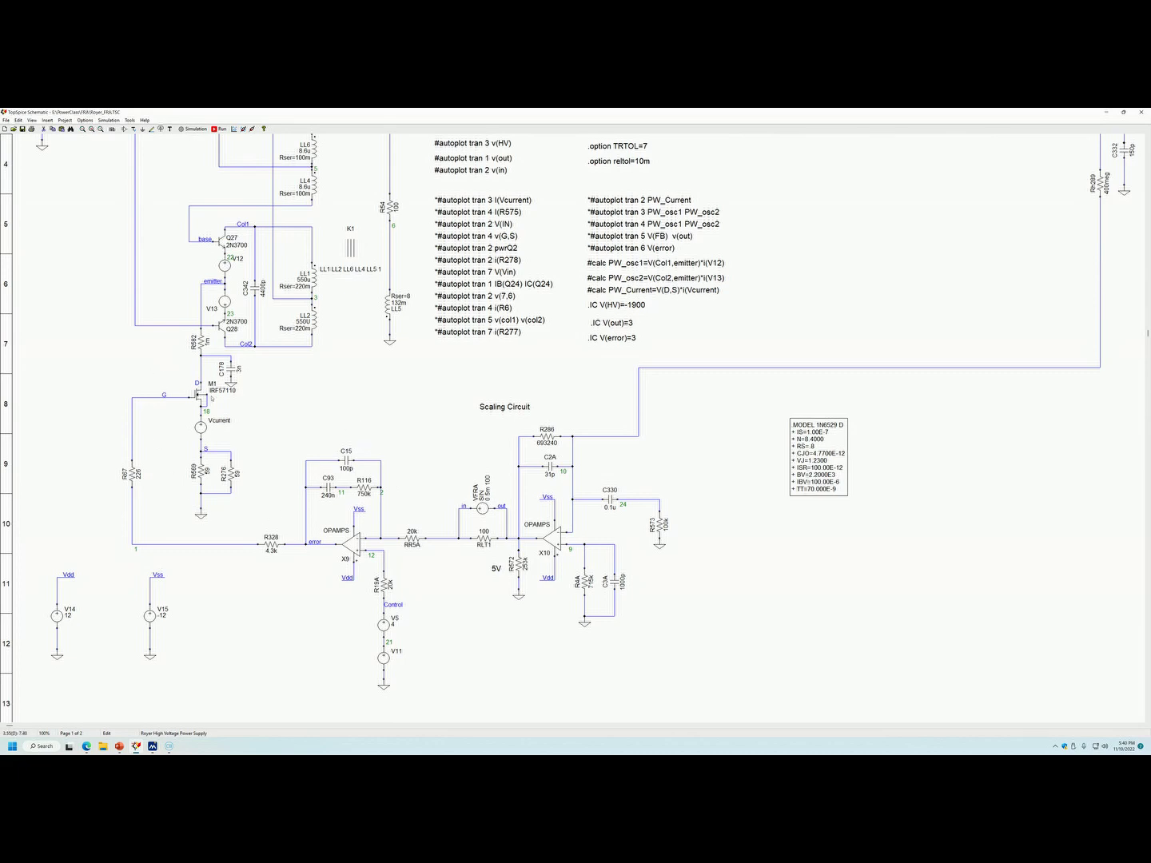
{"action": "scroll", "coordinate": [573, 428], "scroll_direction": "up", "scroll_amount": 7}
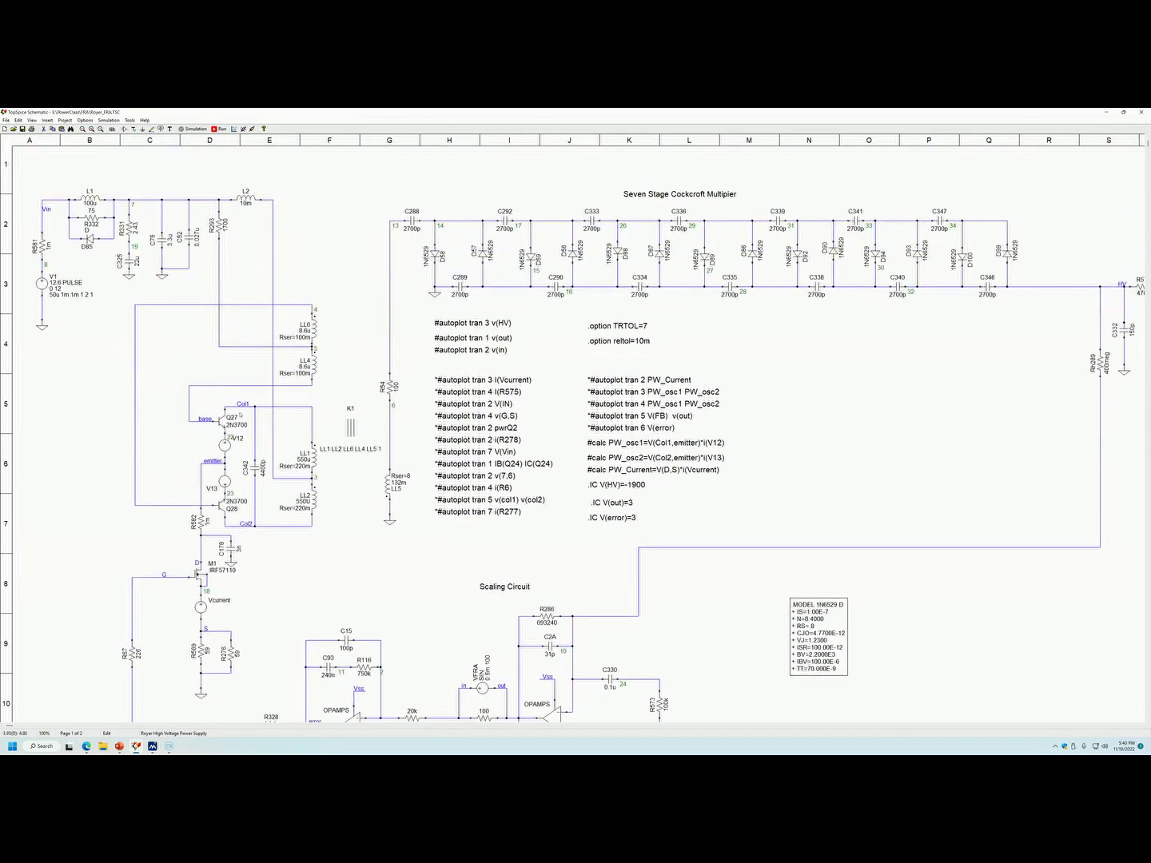
{"action": "scroll", "coordinate": [336, 362], "scroll_direction": "down", "scroll_amount": 1}
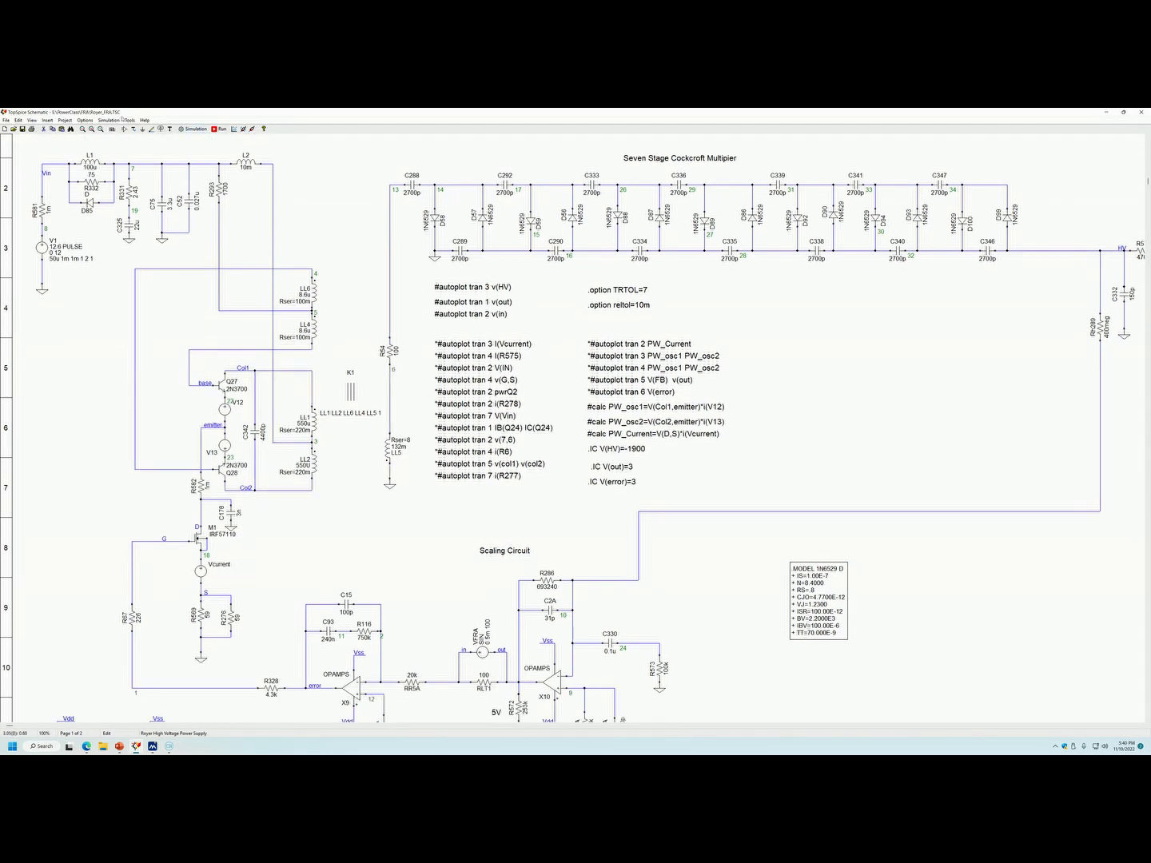
- Enter 300 as the FRA time step ceiling under Transient Analysis and confirm both dialogs
{"action": "left_click", "coordinate": [116, 120]}
{"action": "left_click", "coordinate": [128, 129]}
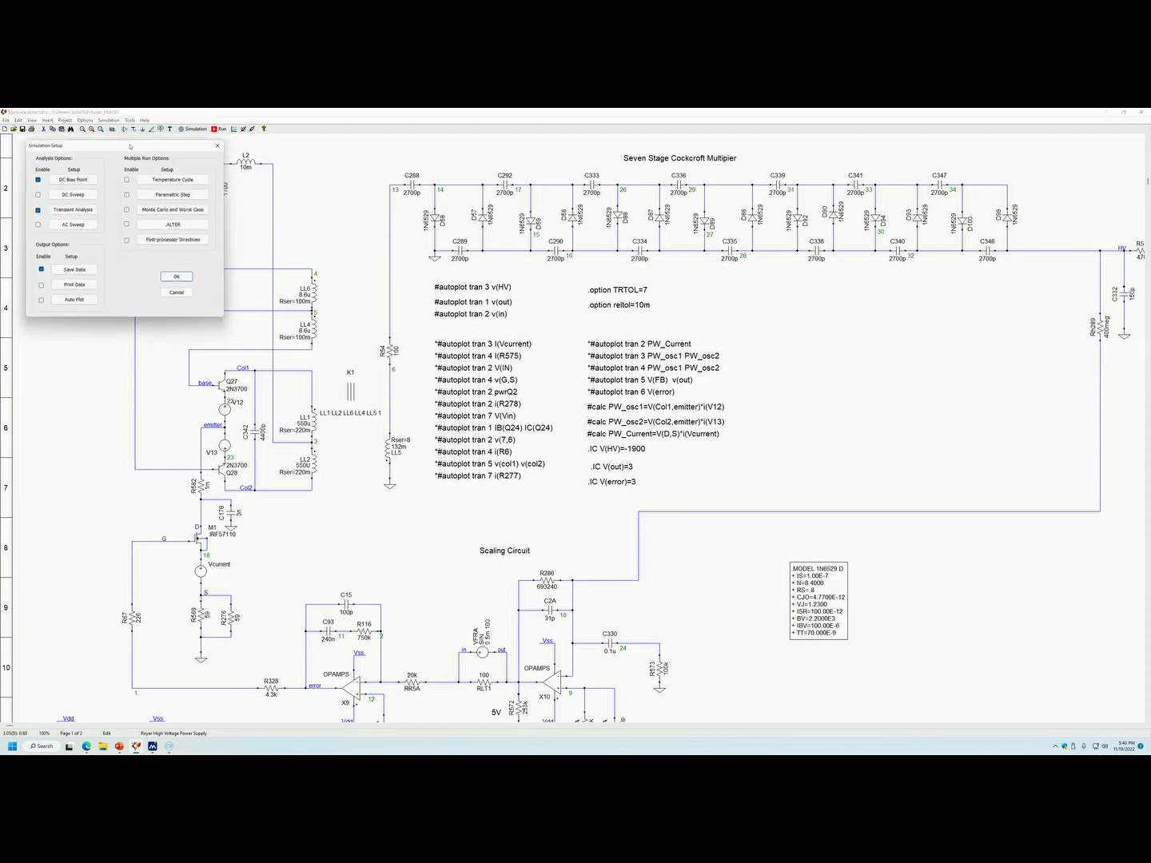
{"action": "left_click_drag", "start_coordinate": [131, 147], "coordinate": [795, 368]}
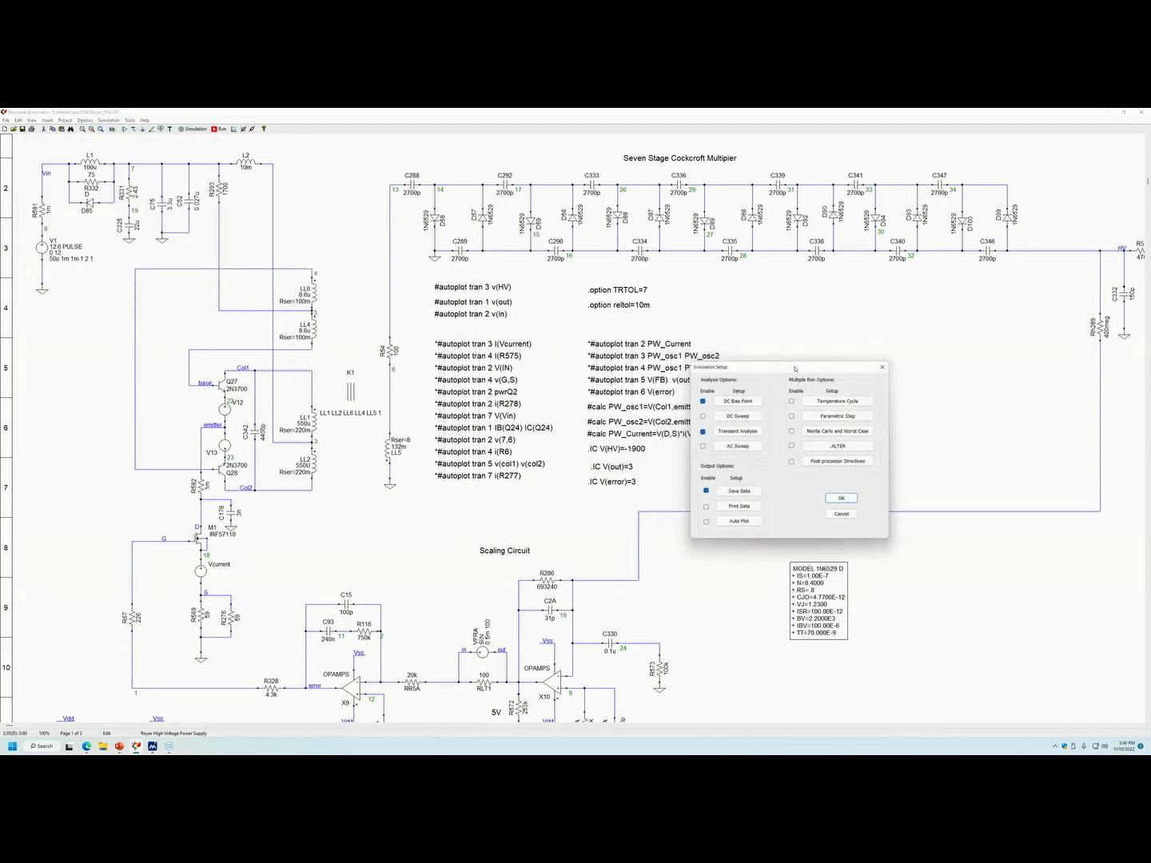
{"action": "left_click", "coordinate": [737, 431]}
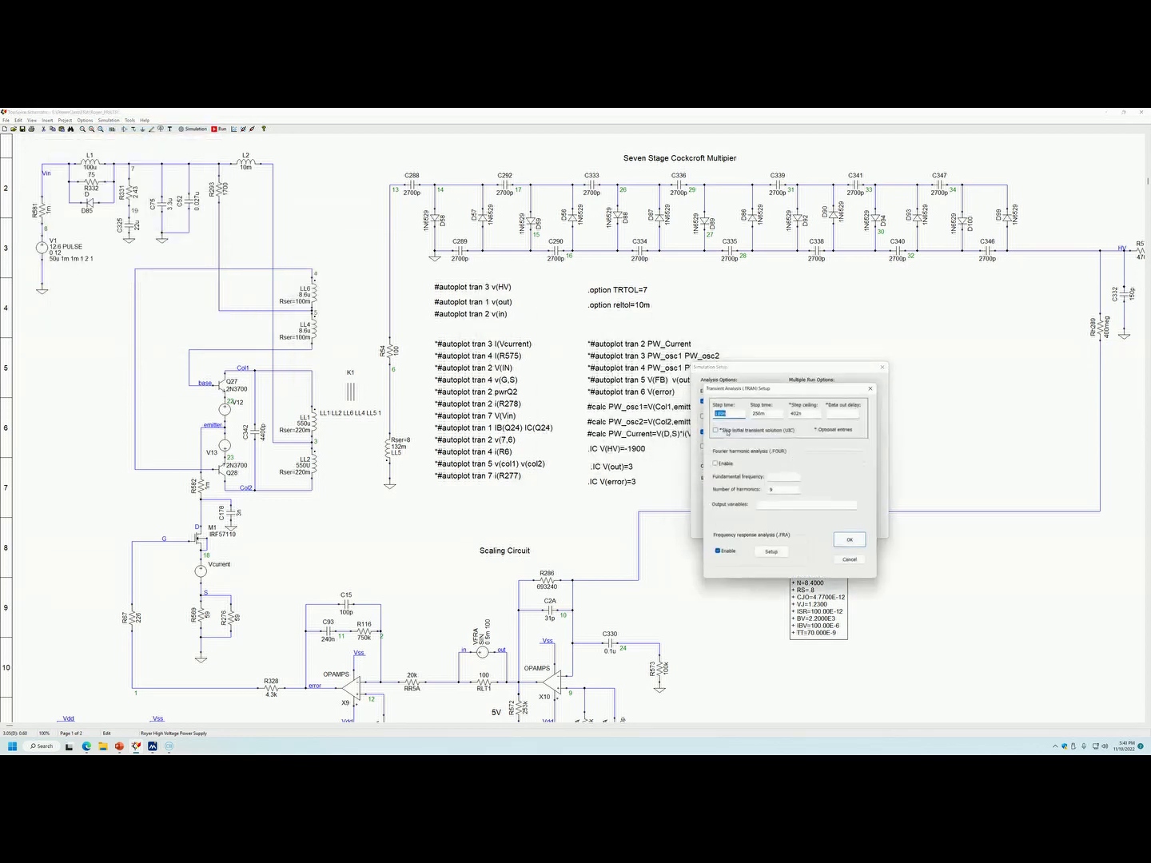
{"action": "left_click", "coordinate": [771, 552]}
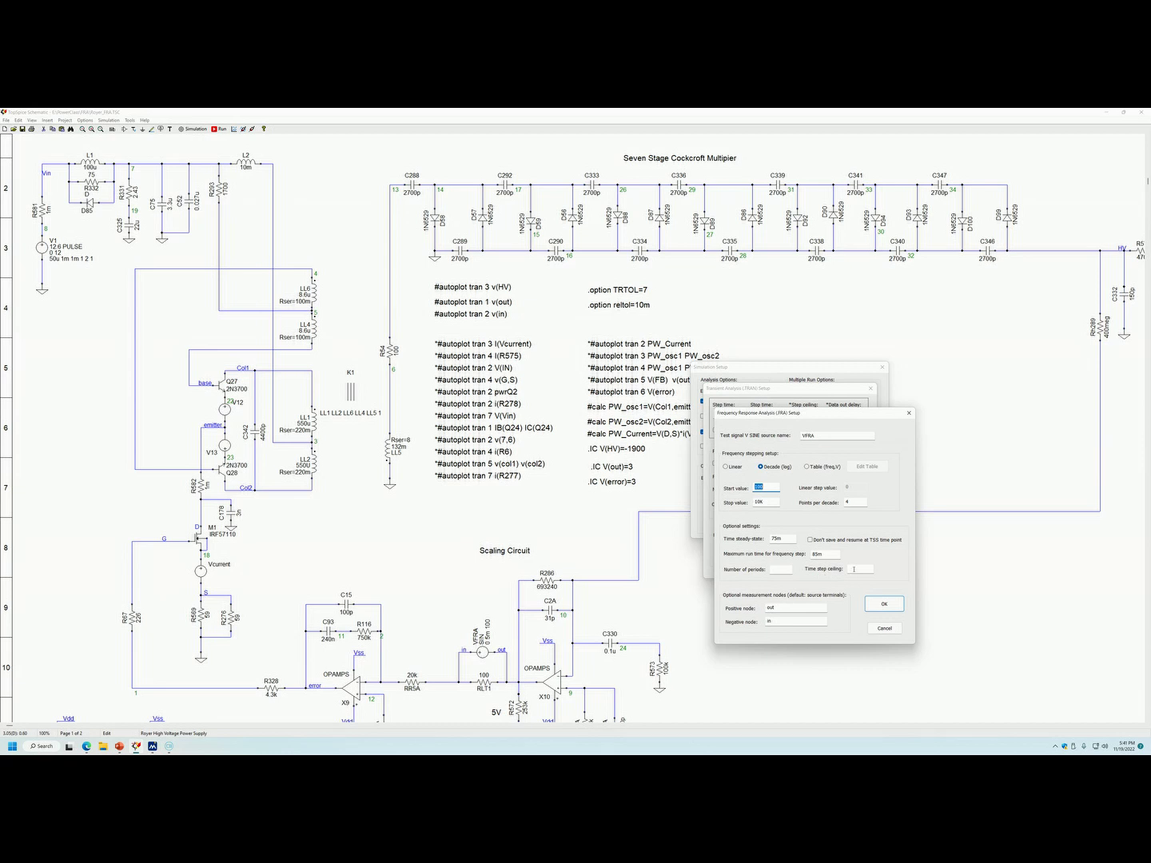
{"action": "left_click", "coordinate": [853, 570]}
{"action": "type", "text": "300n"}
{"action": "left_click", "coordinate": [871, 607]}
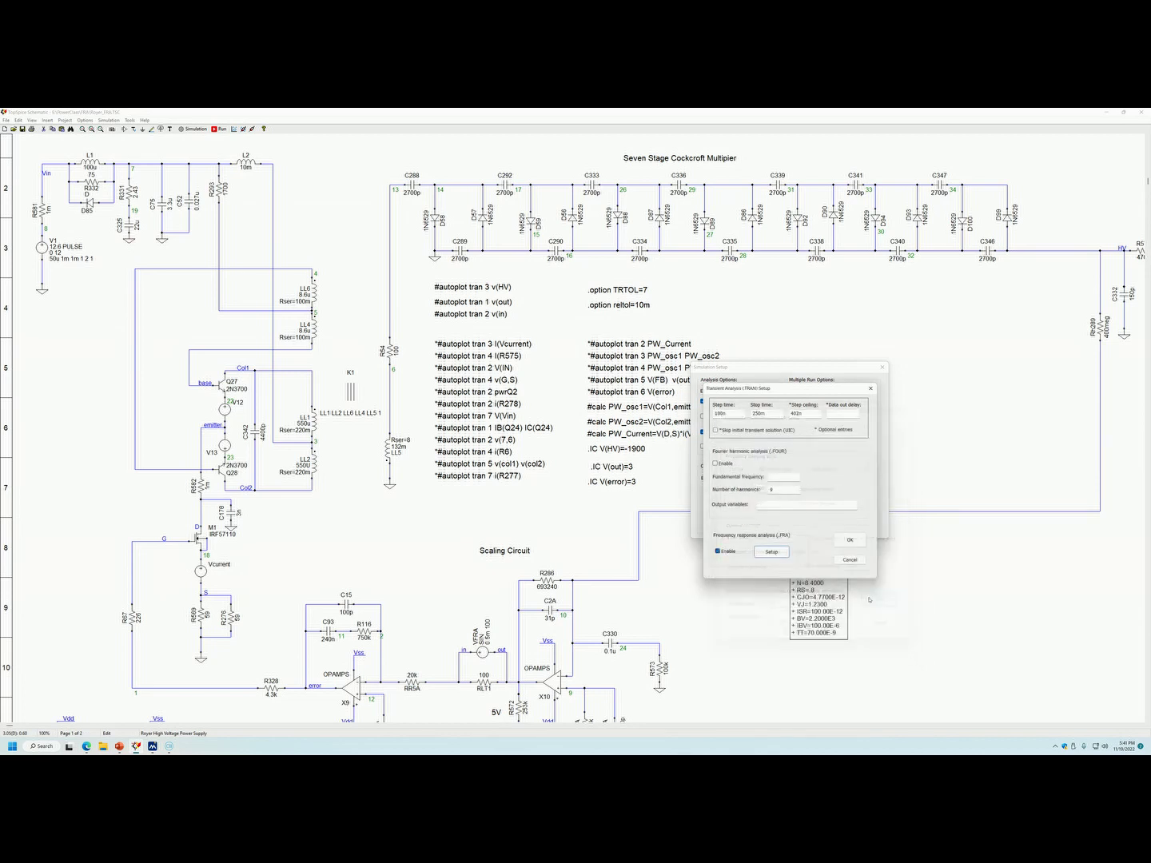
{"action": "left_click", "coordinate": [848, 540]}
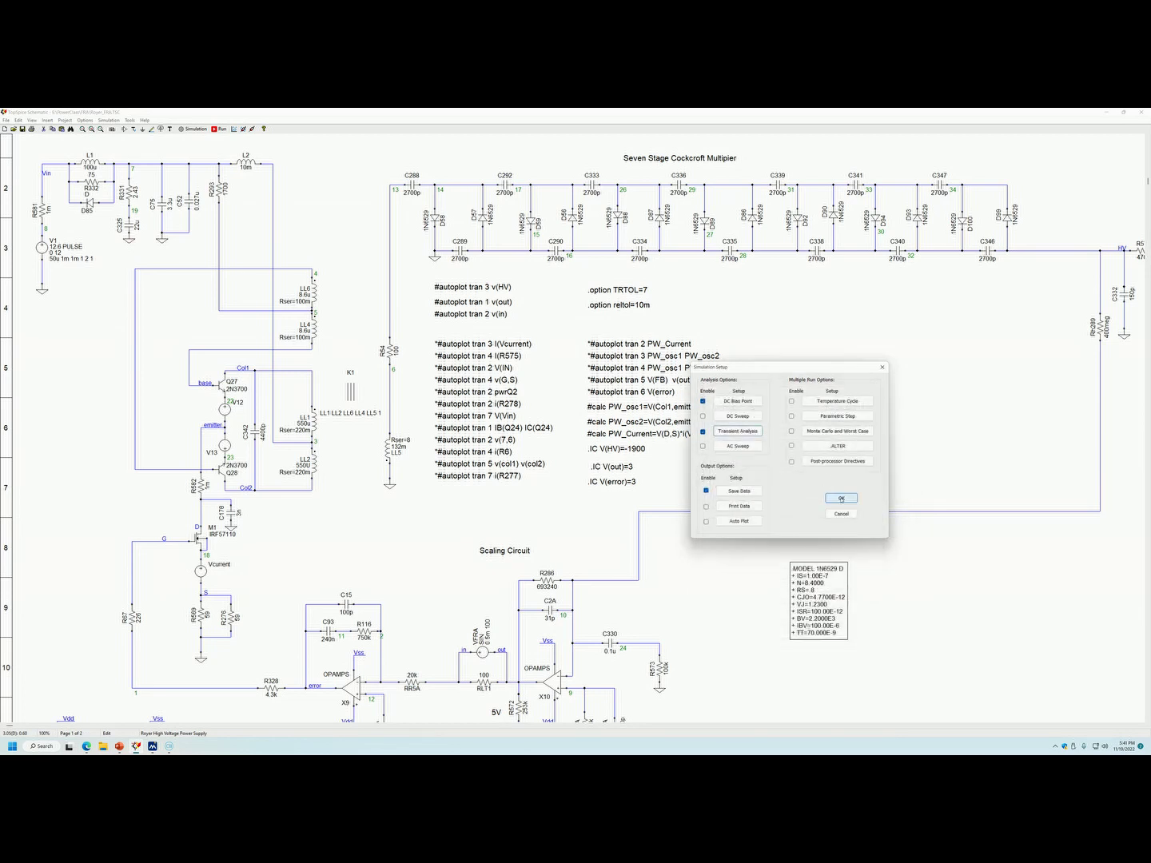
- Close Simulation Setup and delete 'Version 10 =74 seconds' from the title-block subtitle
{"action": "left_click", "coordinate": [840, 498]}
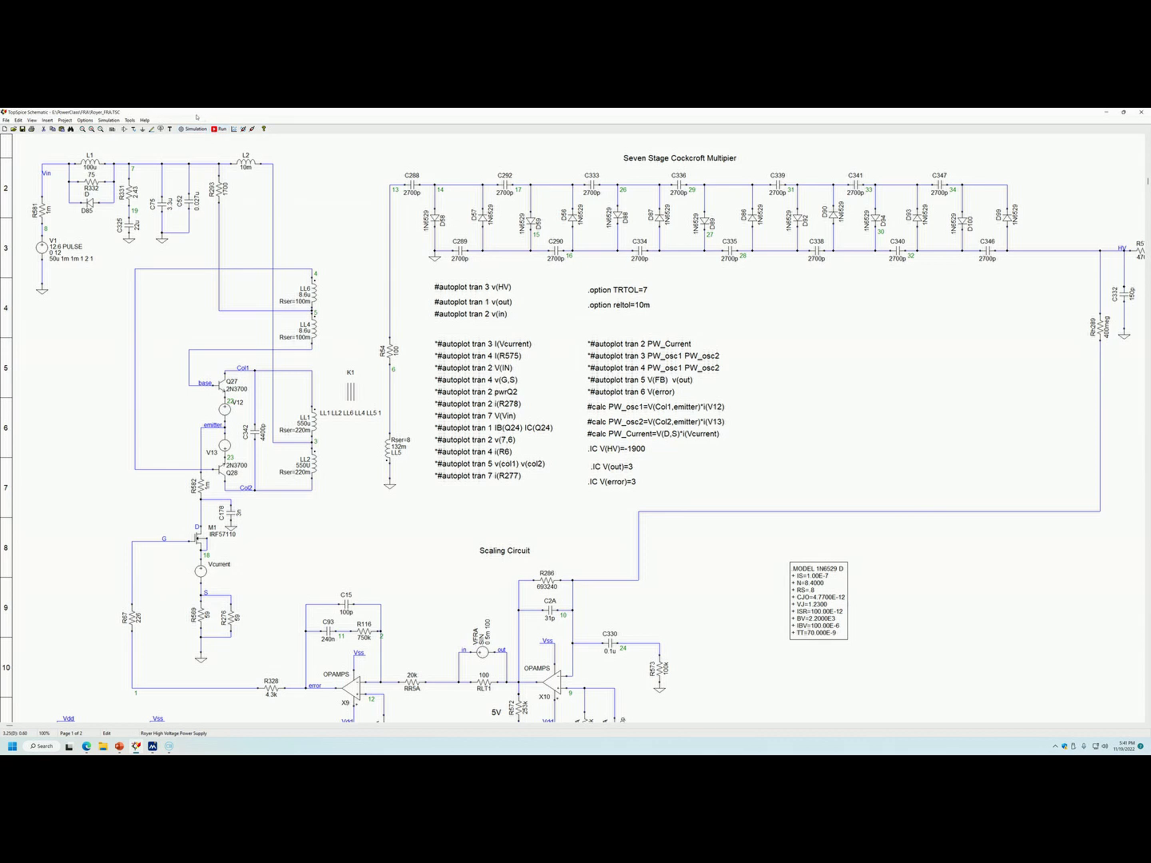
{"action": "left_click", "coordinate": [19, 120]}
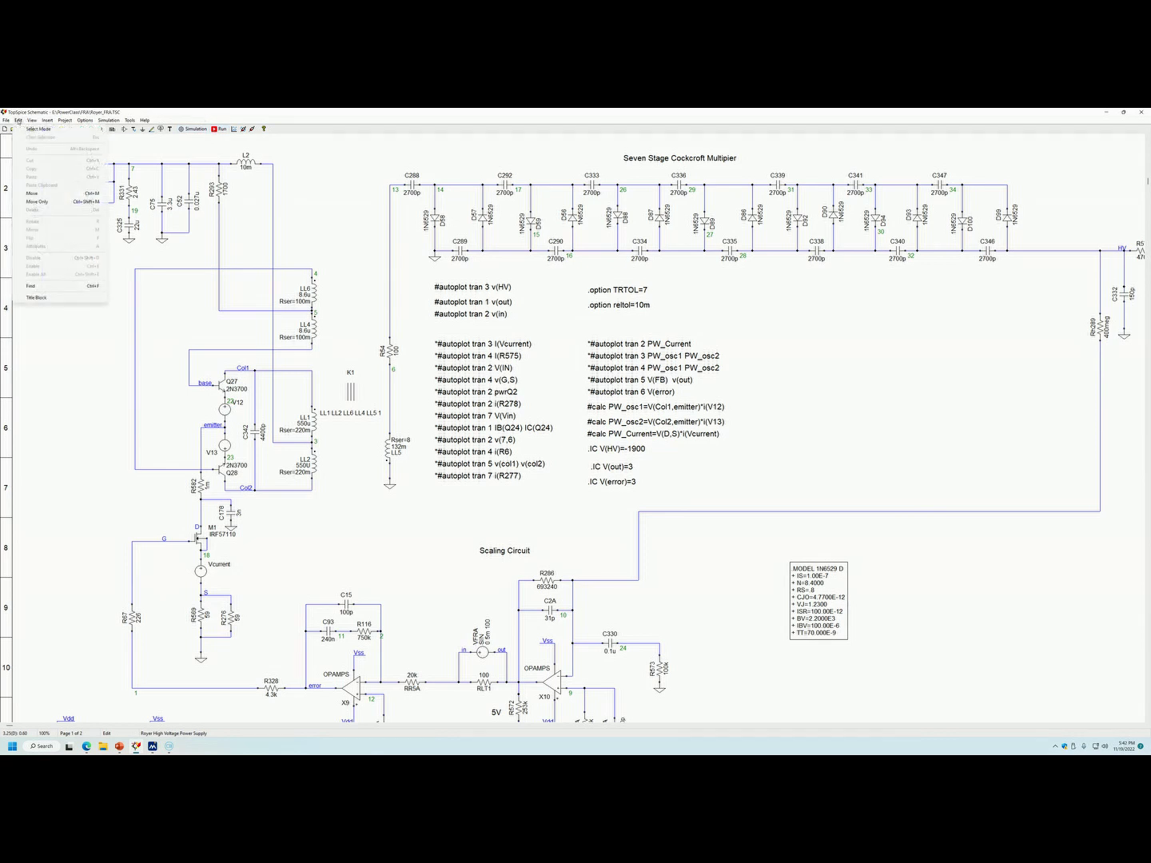
{"action": "left_click", "coordinate": [60, 298]}
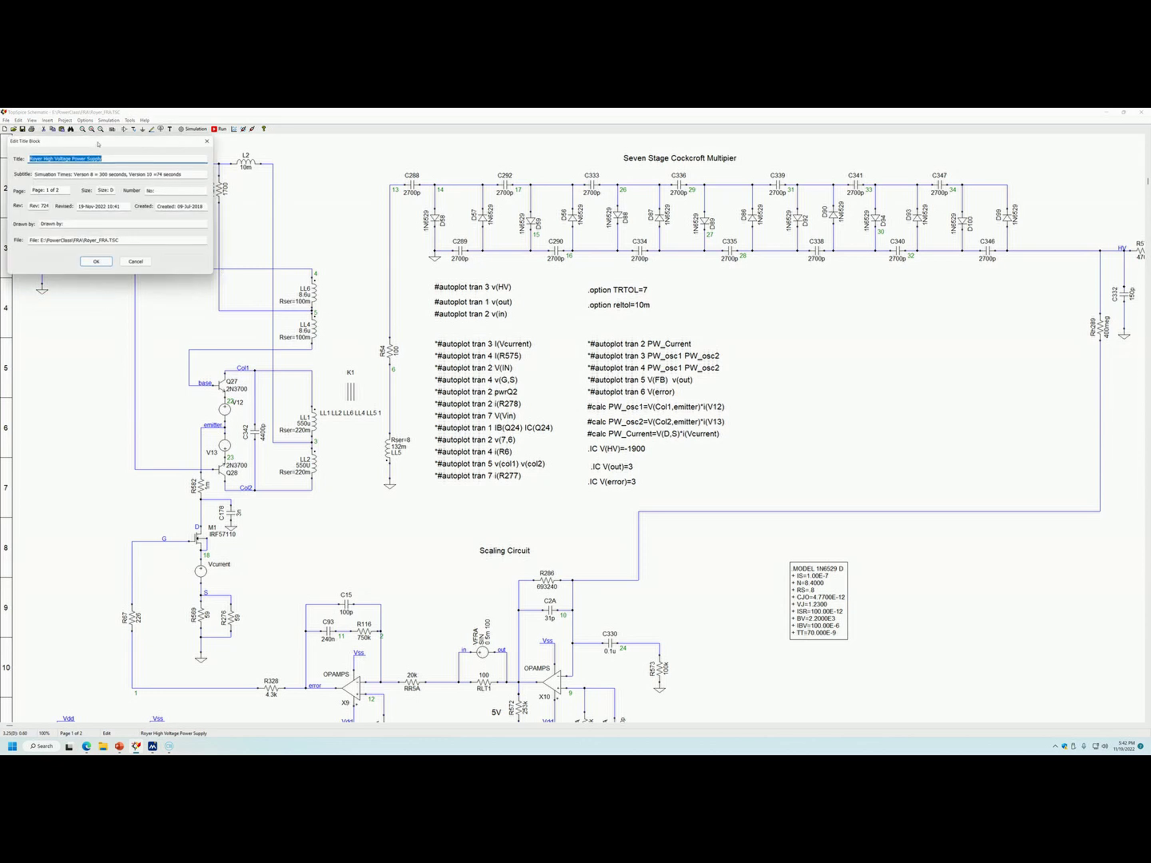
{"action": "left_click_drag", "start_coordinate": [105, 144], "coordinate": [789, 378]}
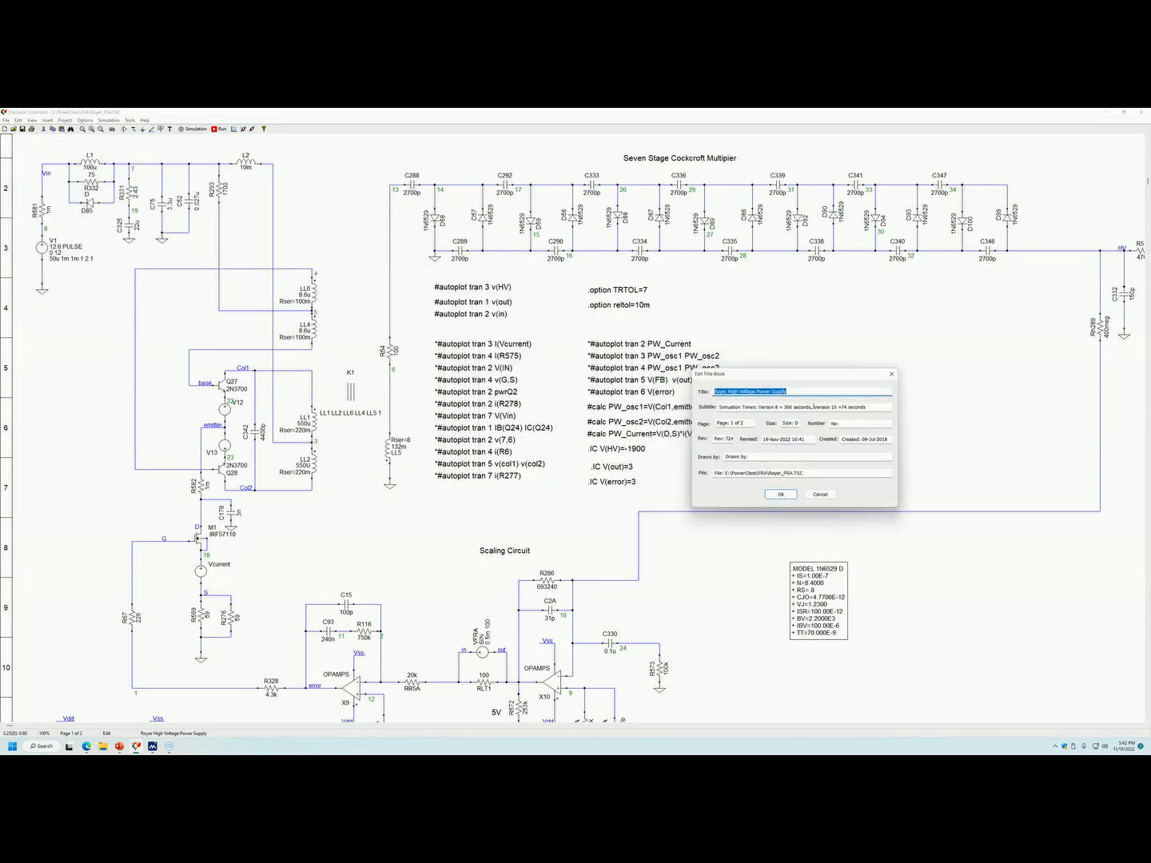
{"action": "left_click_drag", "start_coordinate": [814, 407], "coordinate": [867, 408]}
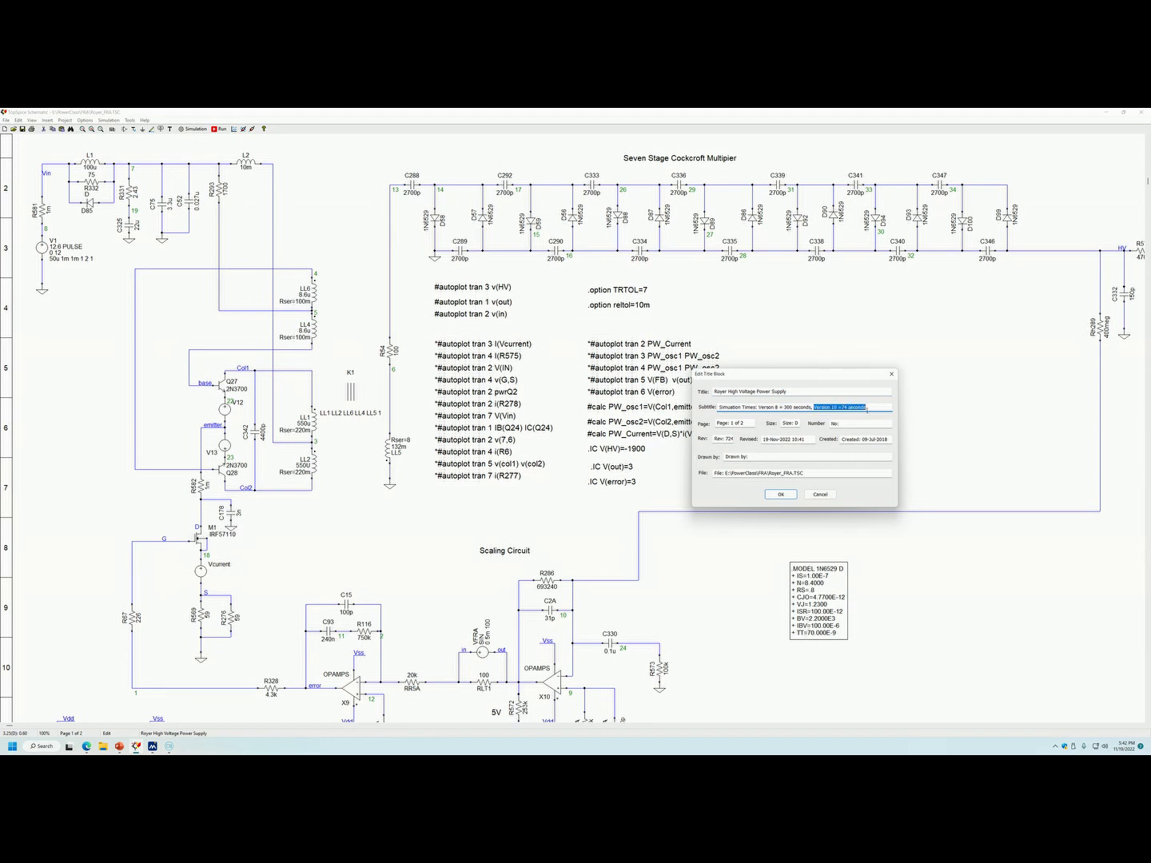
{"action": "key", "text": "Delete"}
{"action": "left_click", "coordinate": [781, 495]}
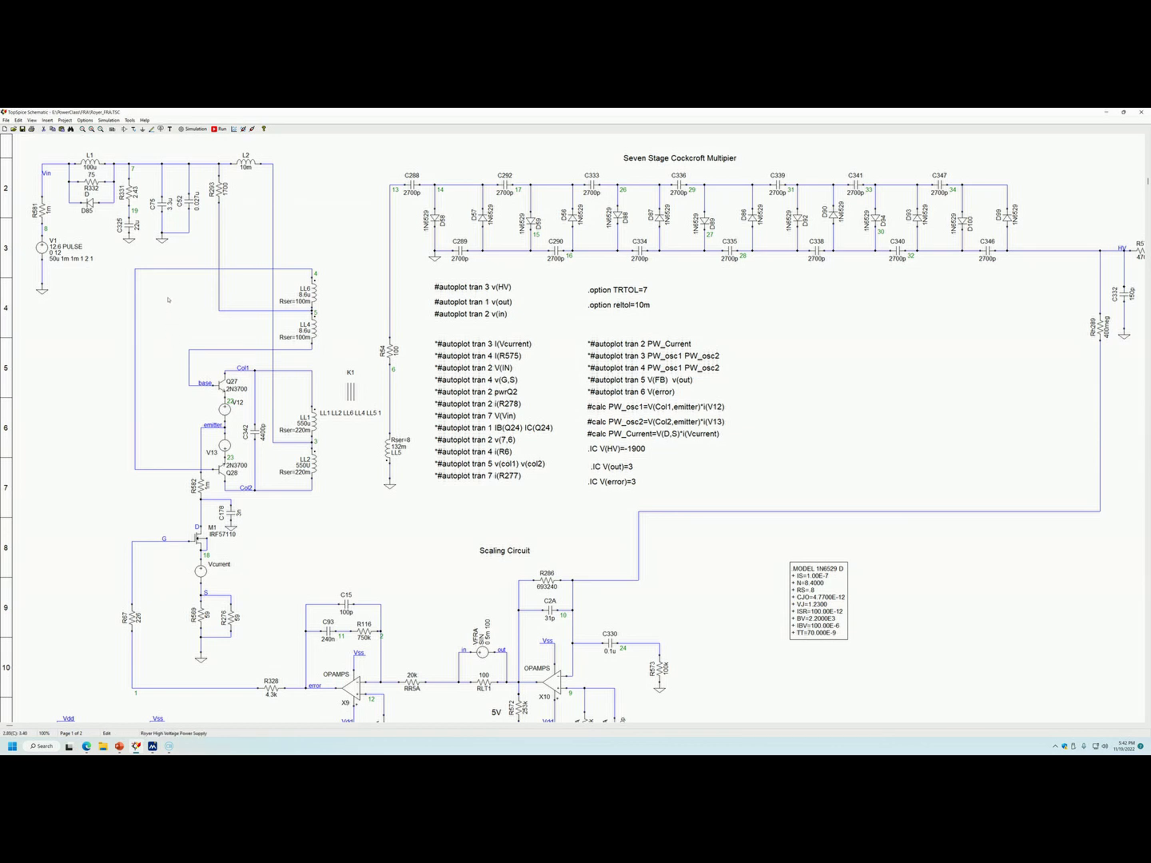
- Run the Royer simulation to produce the GAINDB_FRA and PHASE_FRA Bode plot, 100 Hz–10 kHz
{"action": "left_click", "coordinate": [220, 130]}
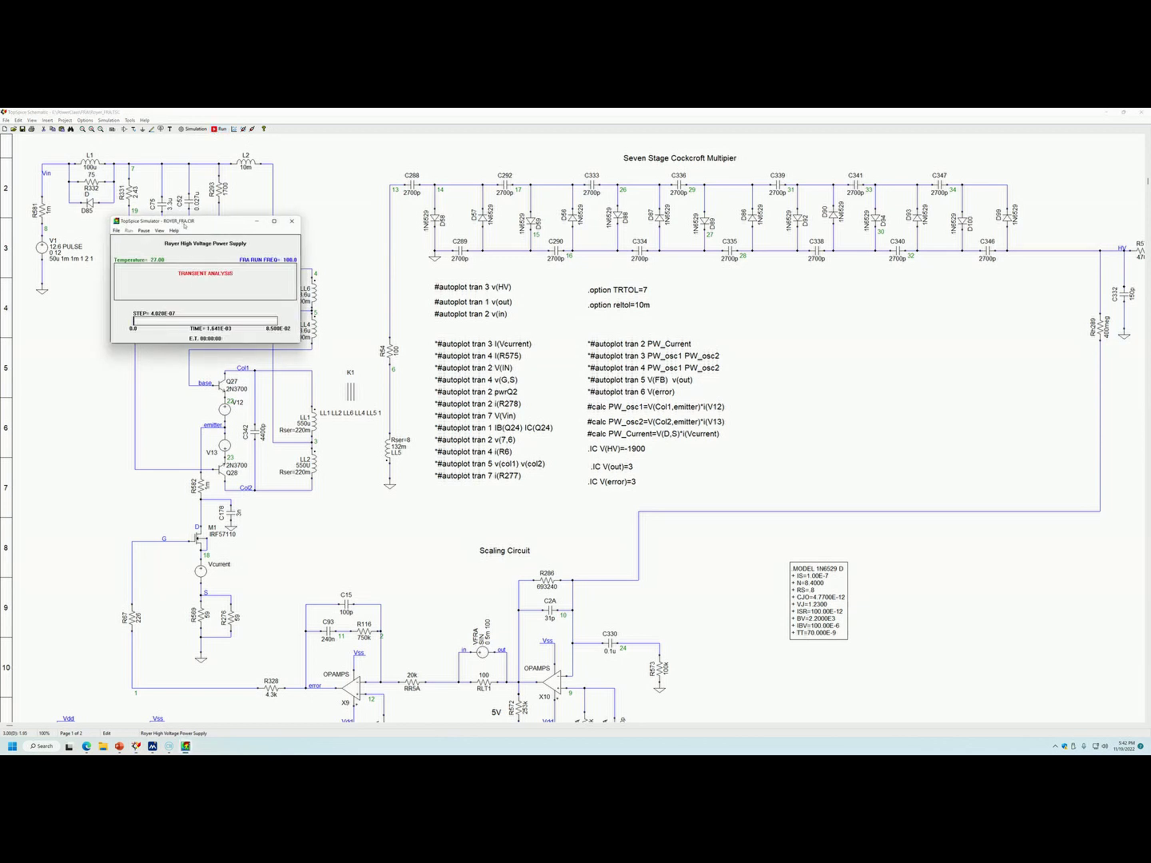
{"action": "left_click_drag", "start_coordinate": [208, 226], "coordinate": [868, 359]}
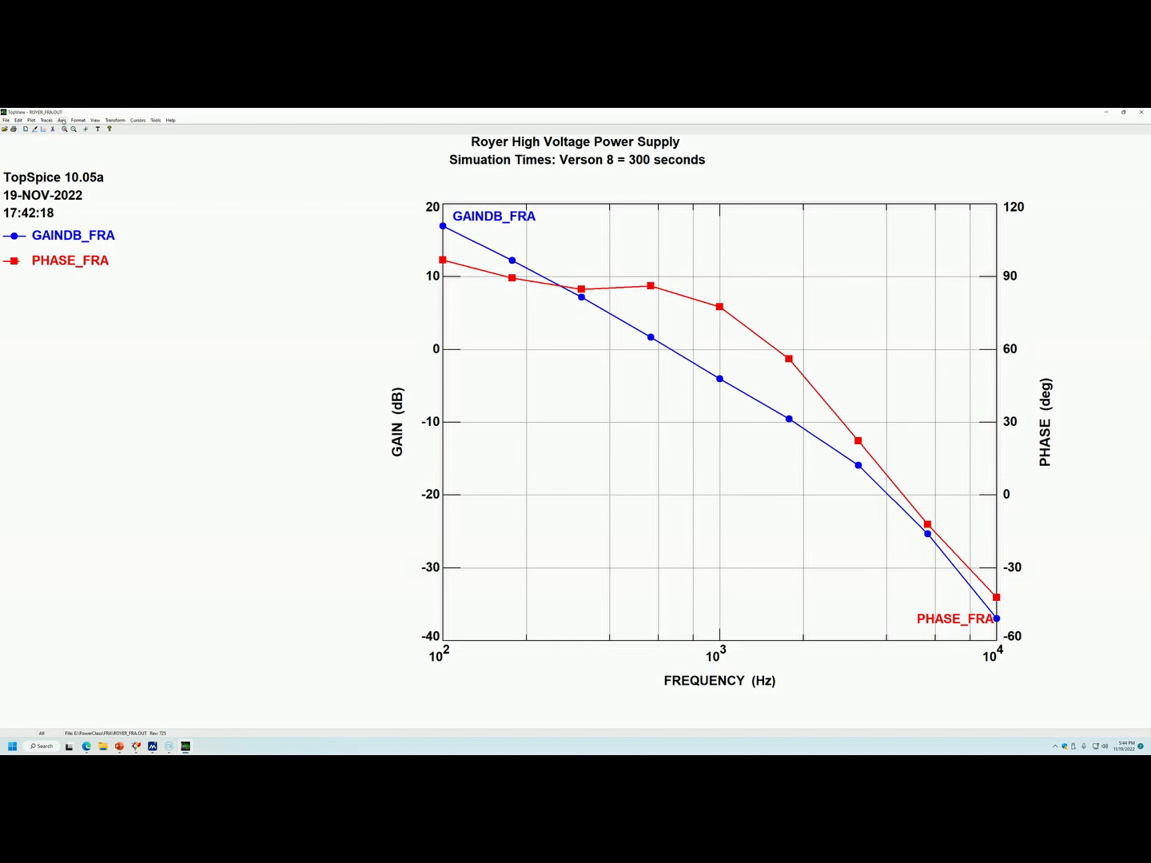
- Rescale the Bode plot axes by recalling the saved plot format
{"action": "left_click", "coordinate": [81, 121]}
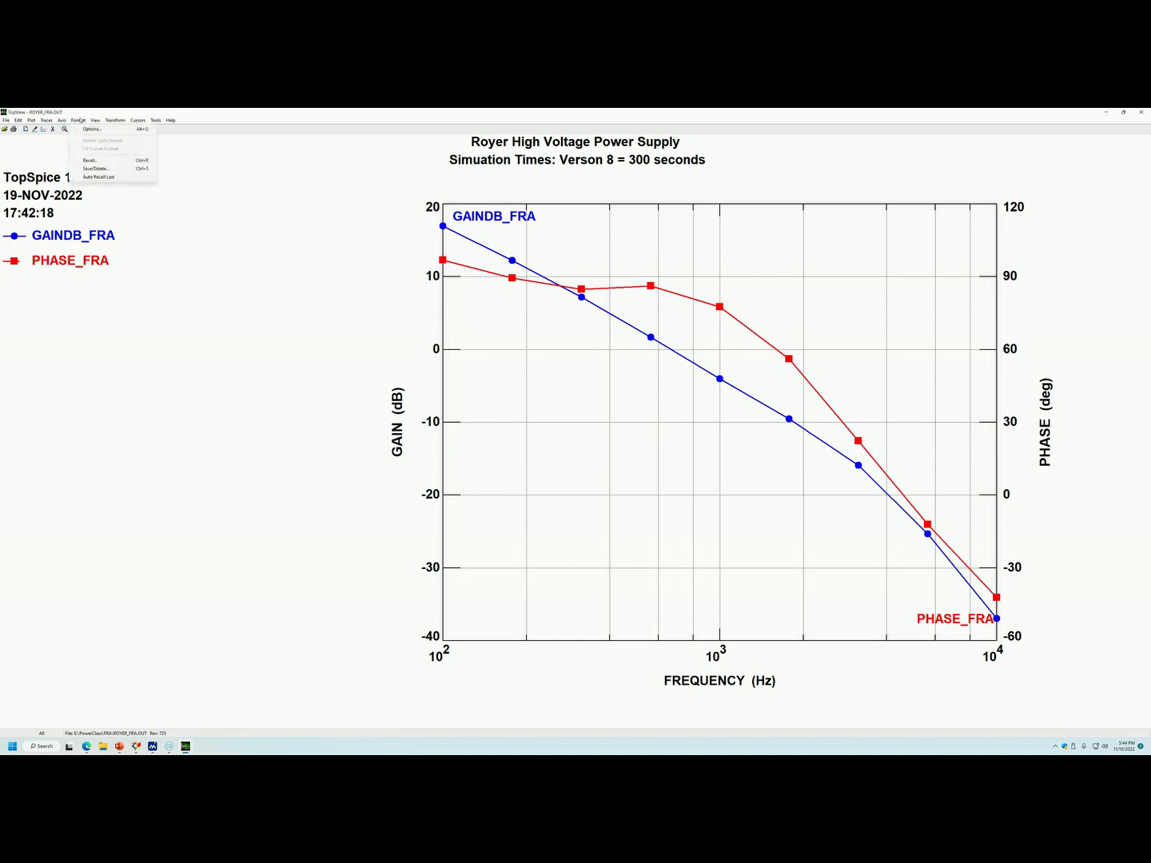
{"action": "left_click", "coordinate": [98, 161]}
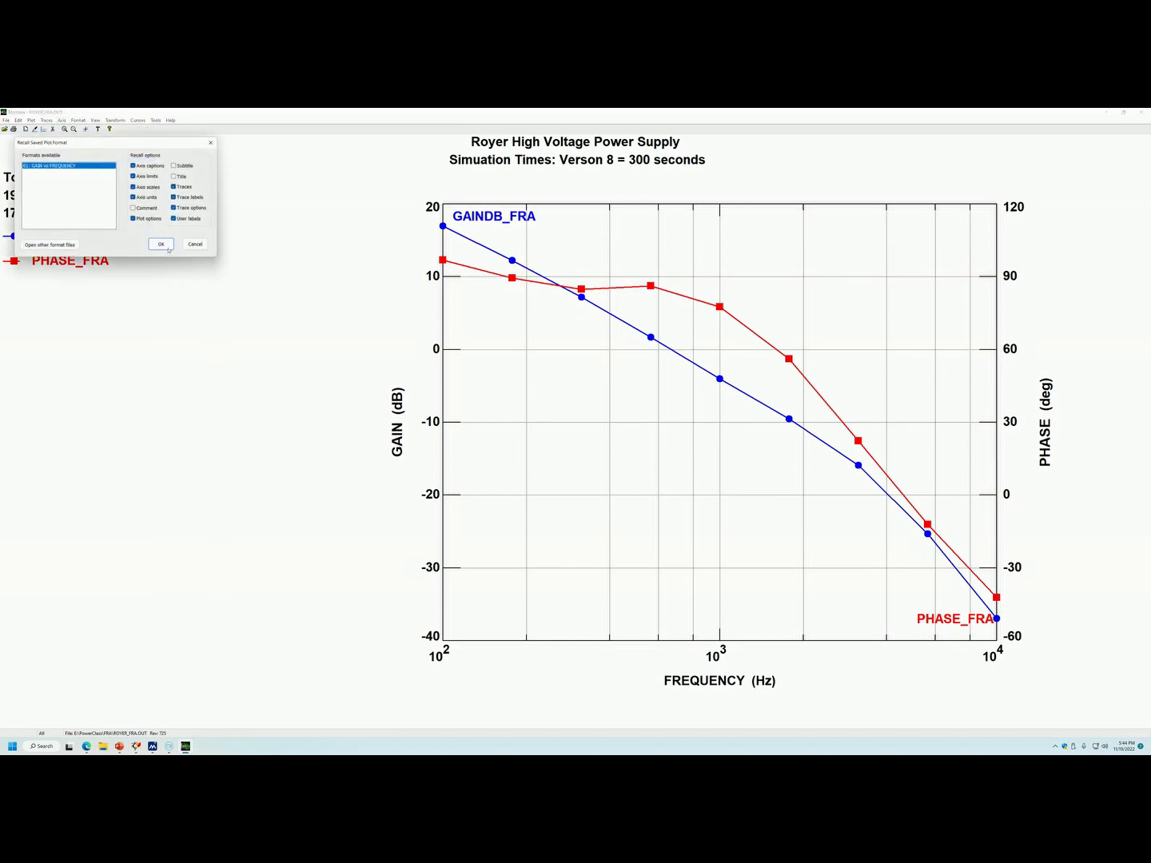
{"action": "left_click", "coordinate": [160, 246]}
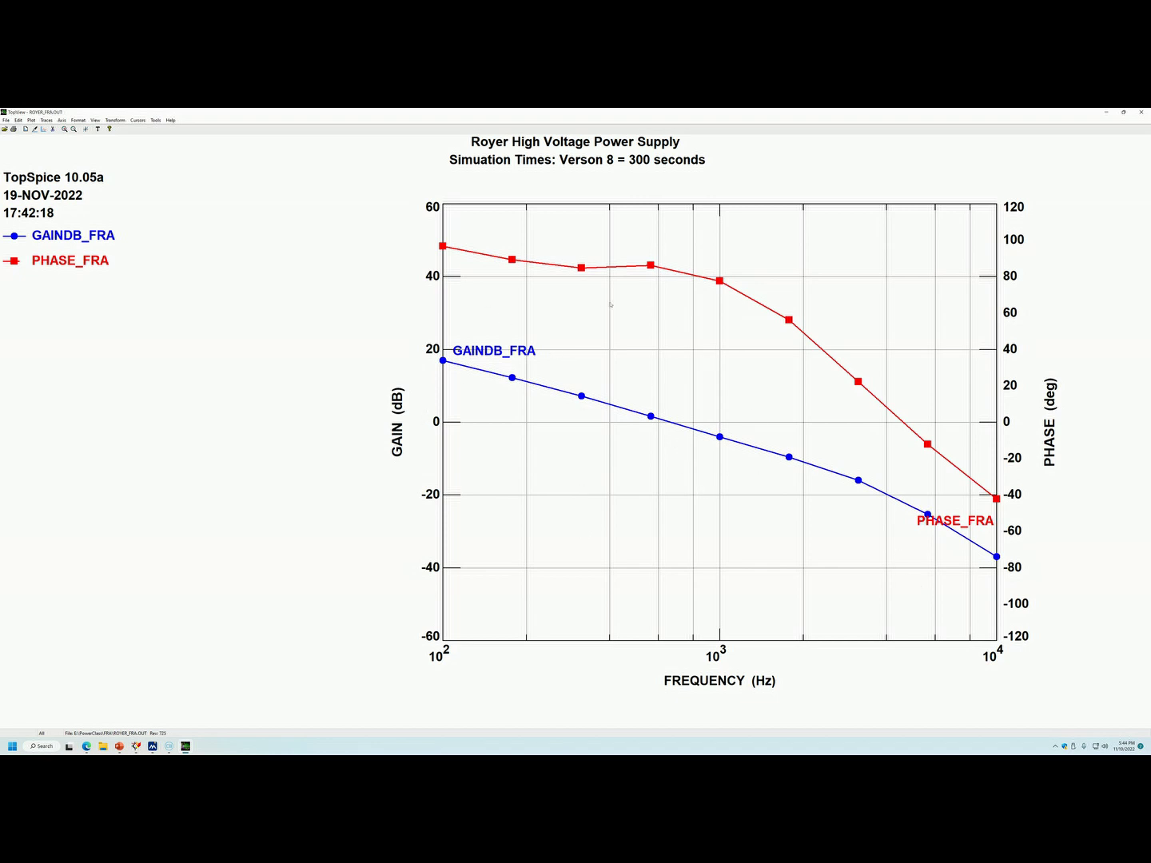
- Turn on cursors and place them on the gain and phase curves at about 4.5 kHz
{"action": "left_click", "coordinate": [109, 130]}
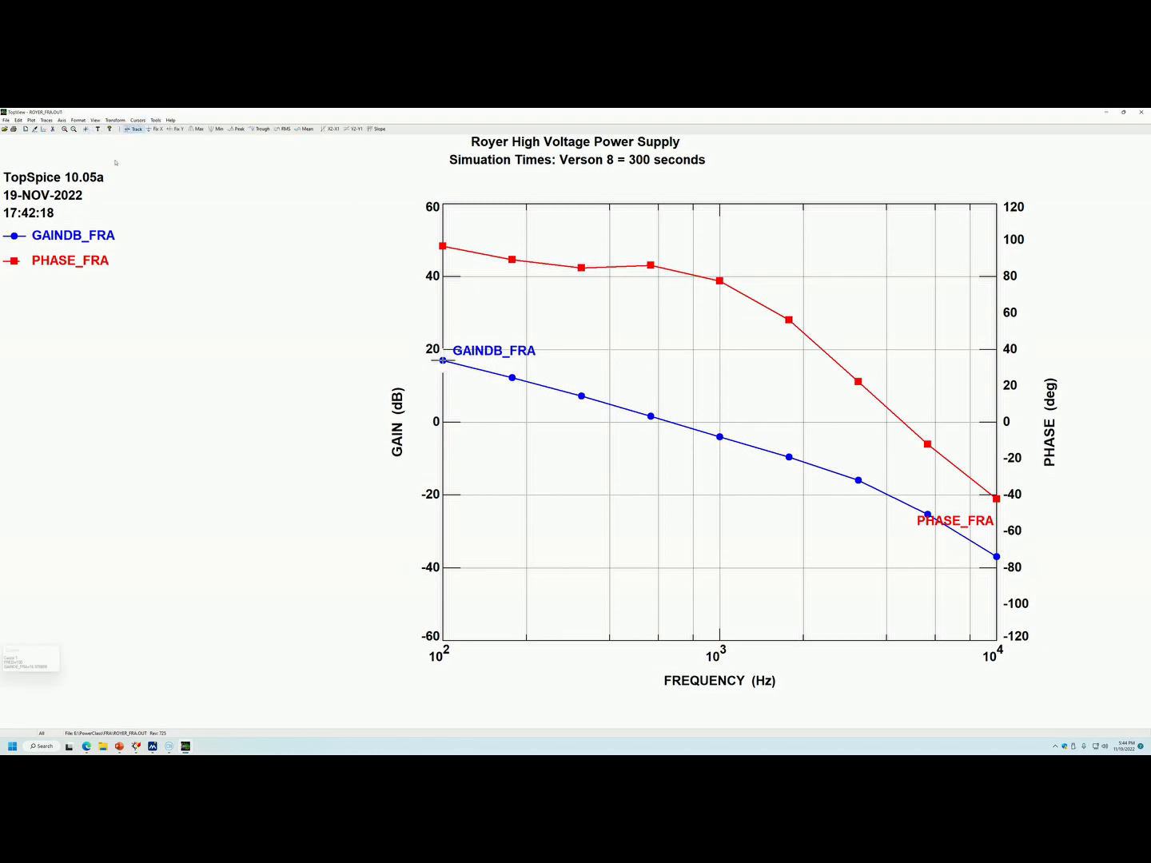
{"action": "left_click", "coordinate": [674, 424]}
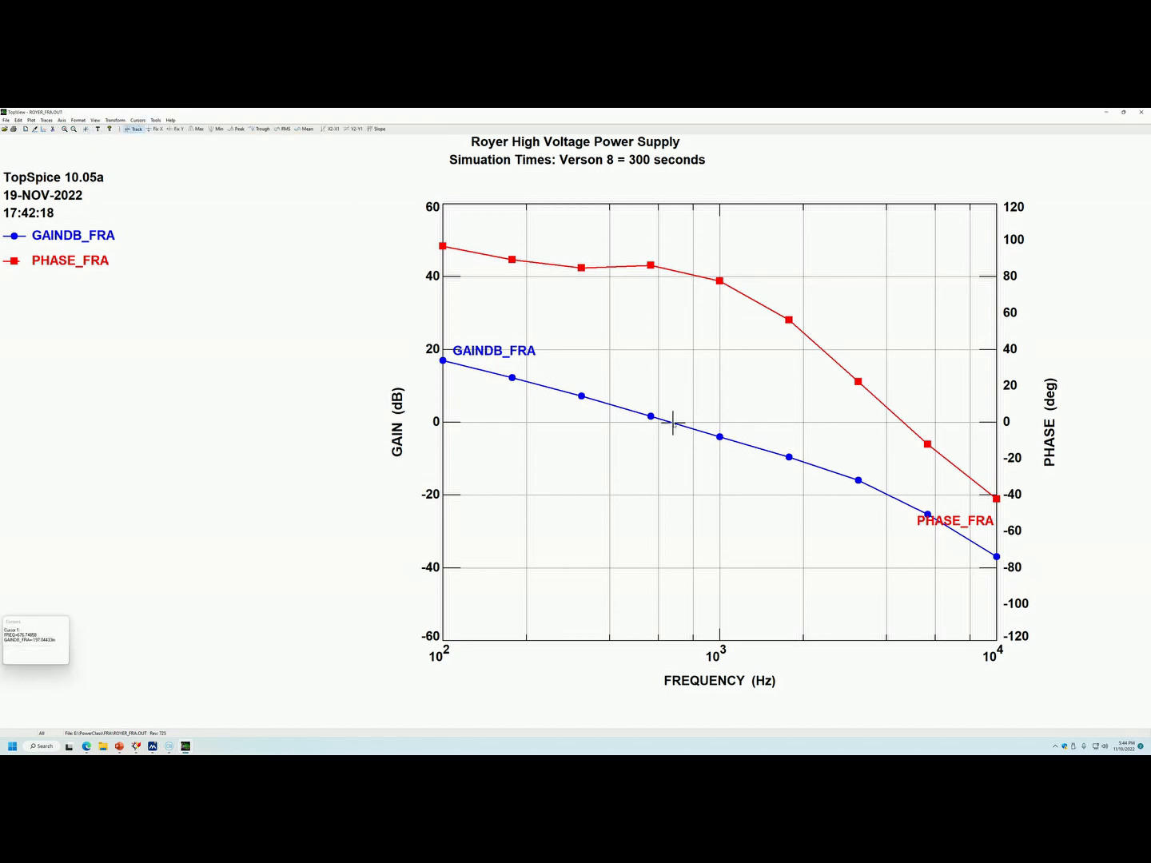
{"action": "right_click", "coordinate": [668, 272]}
{"action": "right_click", "coordinate": [671, 271]}
{"action": "right_click", "coordinate": [900, 423]}
{"action": "left_click", "coordinate": [898, 501]}
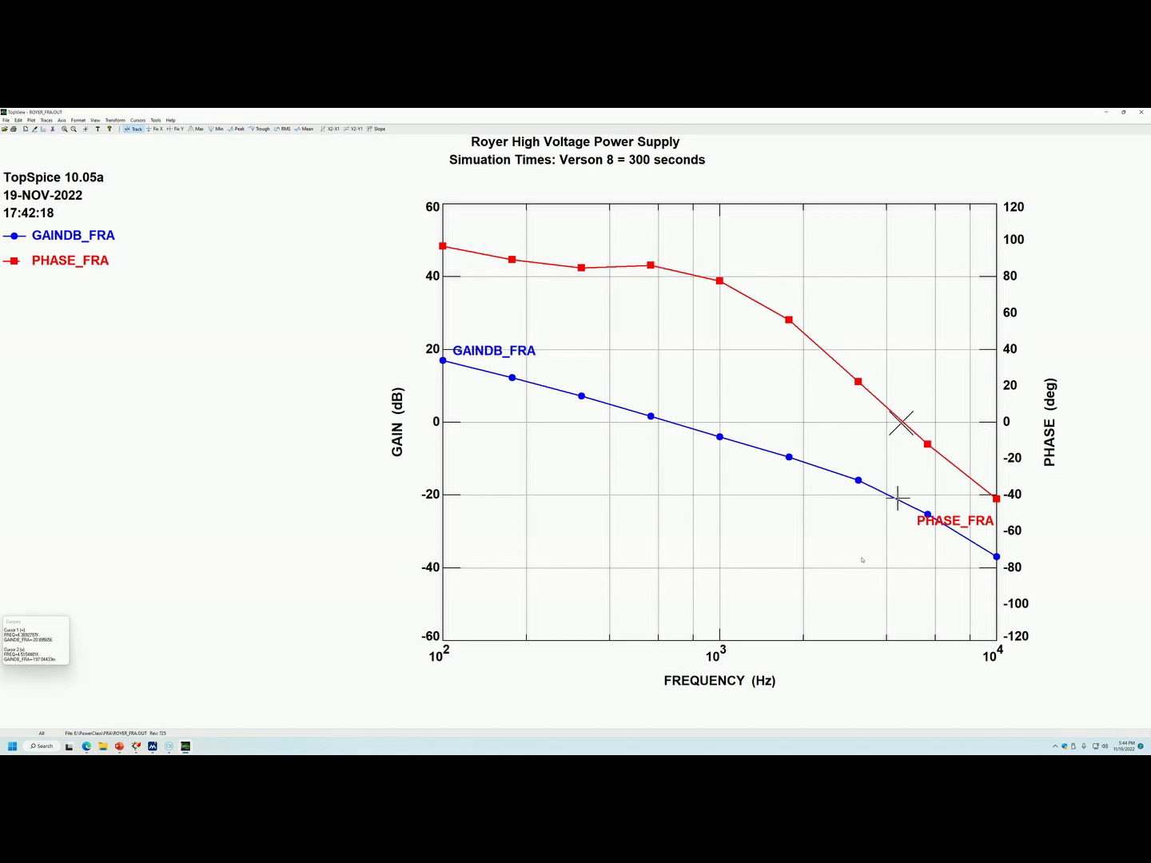
- Minimize TopView and return to the PowerPoint presentation
{"action": "left_click", "coordinate": [1107, 113]}
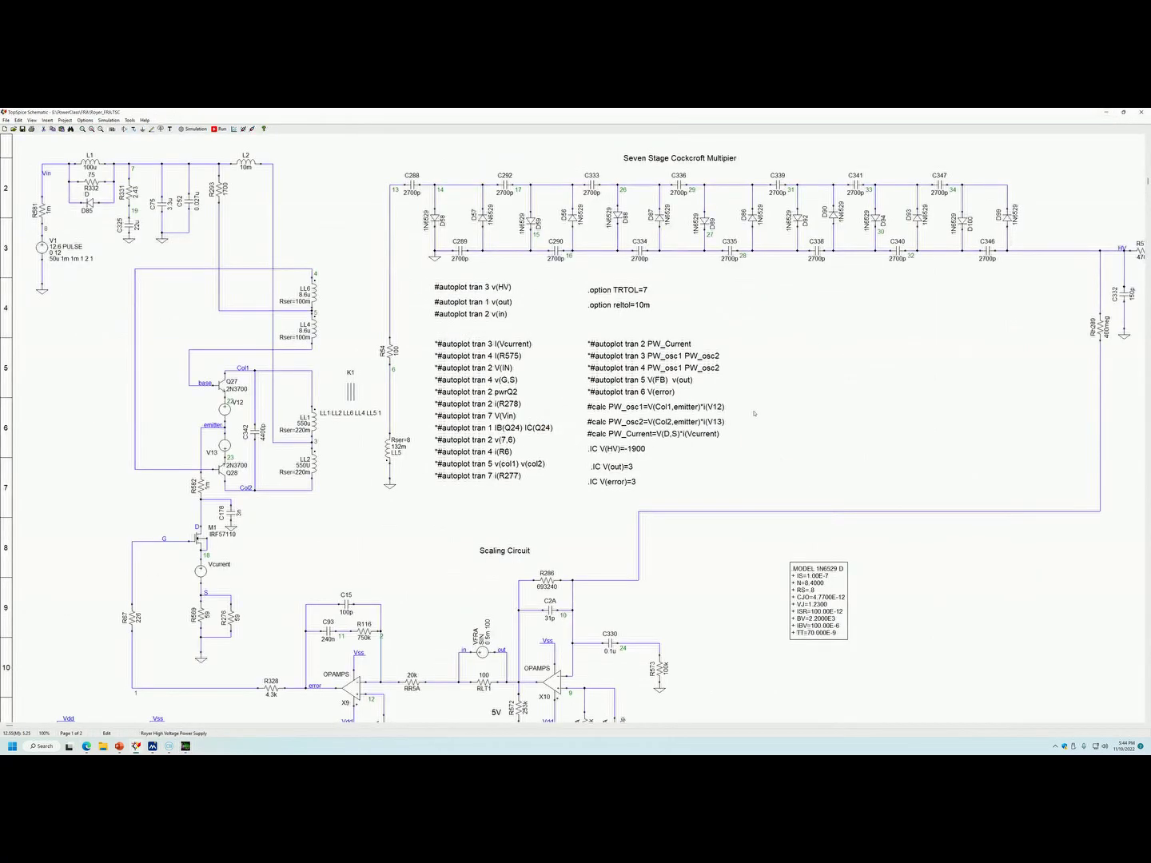
{"action": "mouse_move", "coordinate": [136, 746]}
{"action": "left_click", "coordinate": [119, 746]}
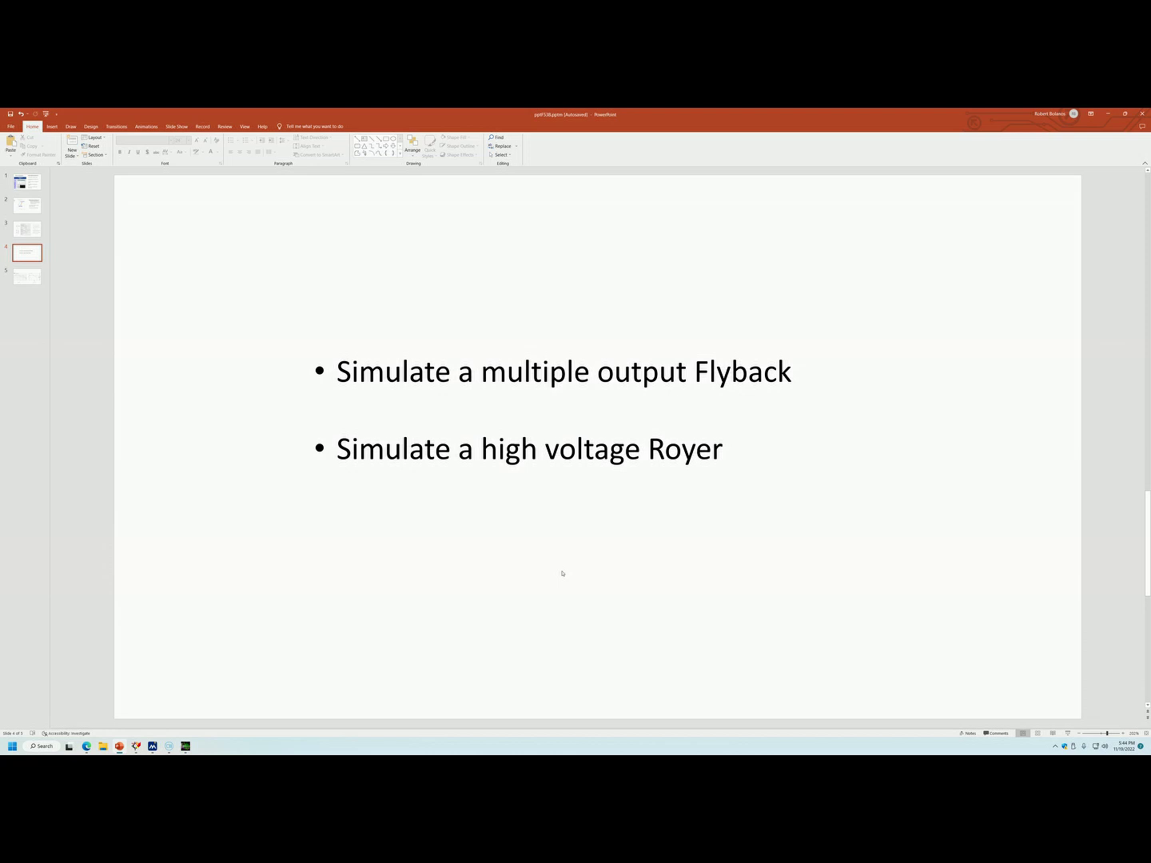
- Scroll from slide 4 to slide 5, the Bode 100 versus TopSPICE FRA comparison
{"action": "scroll", "coordinate": [563, 573], "scroll_direction": "down", "scroll_amount": 1}
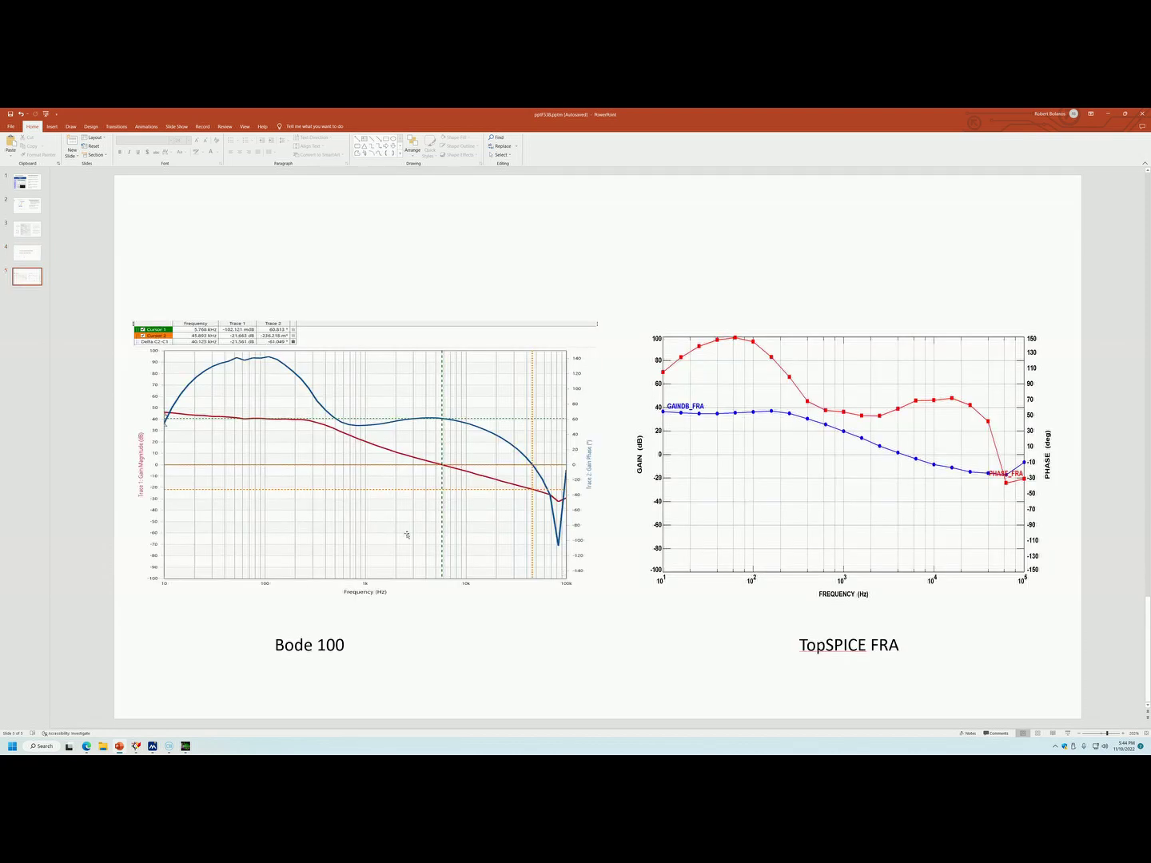